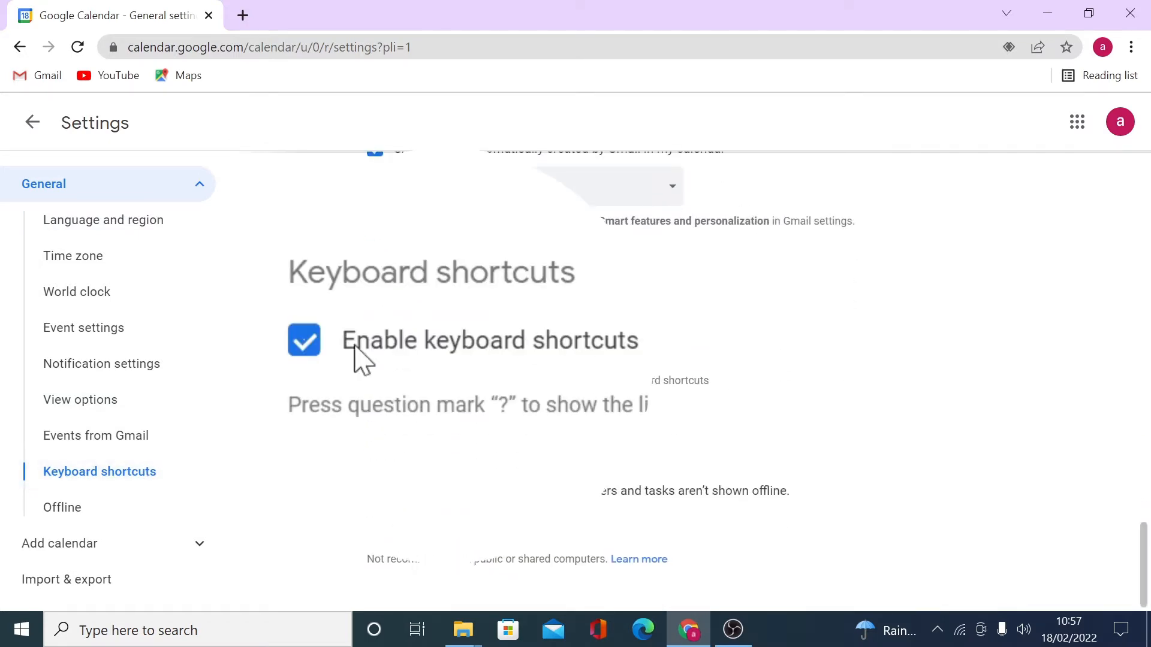
Turn the keyboard shortcuts setting off and on again, and show the list of available shortcuts.
{"action": "left_click", "coordinate": [301, 349]}
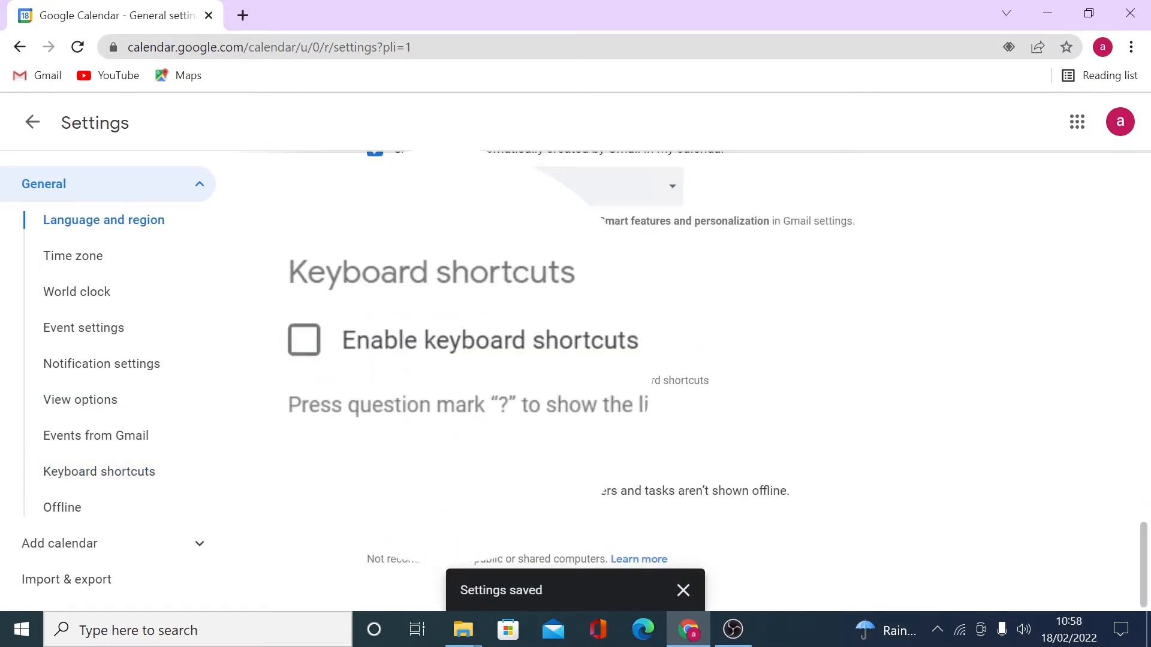
{"action": "left_click", "coordinate": [302, 355]}
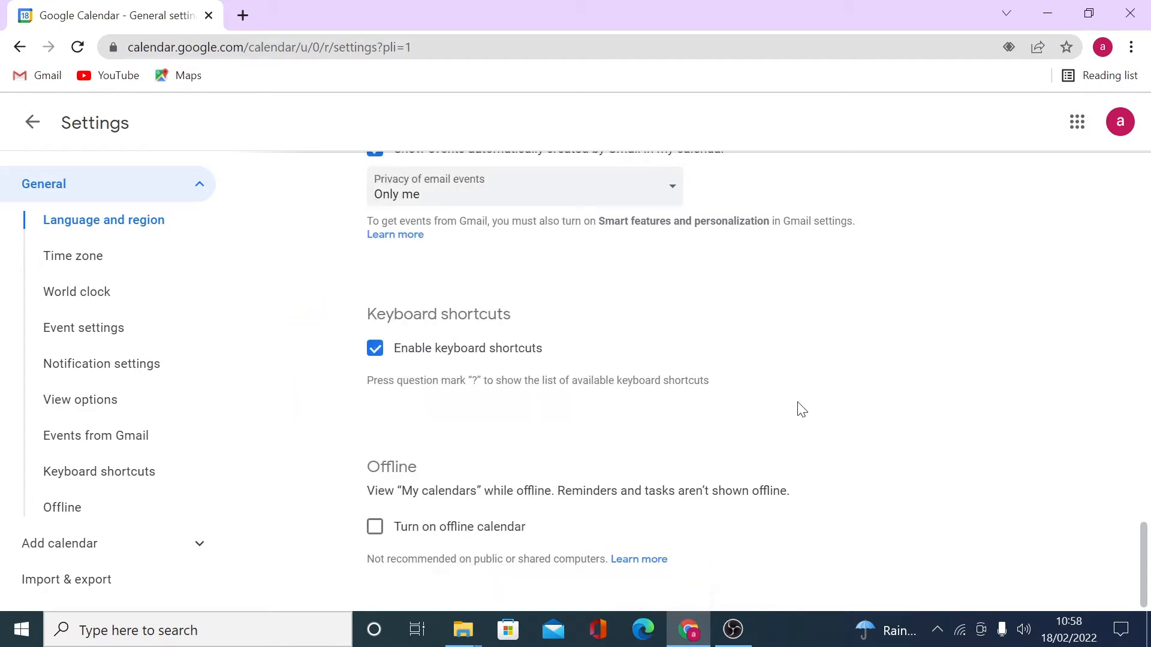
{"action": "key", "text": "question"}
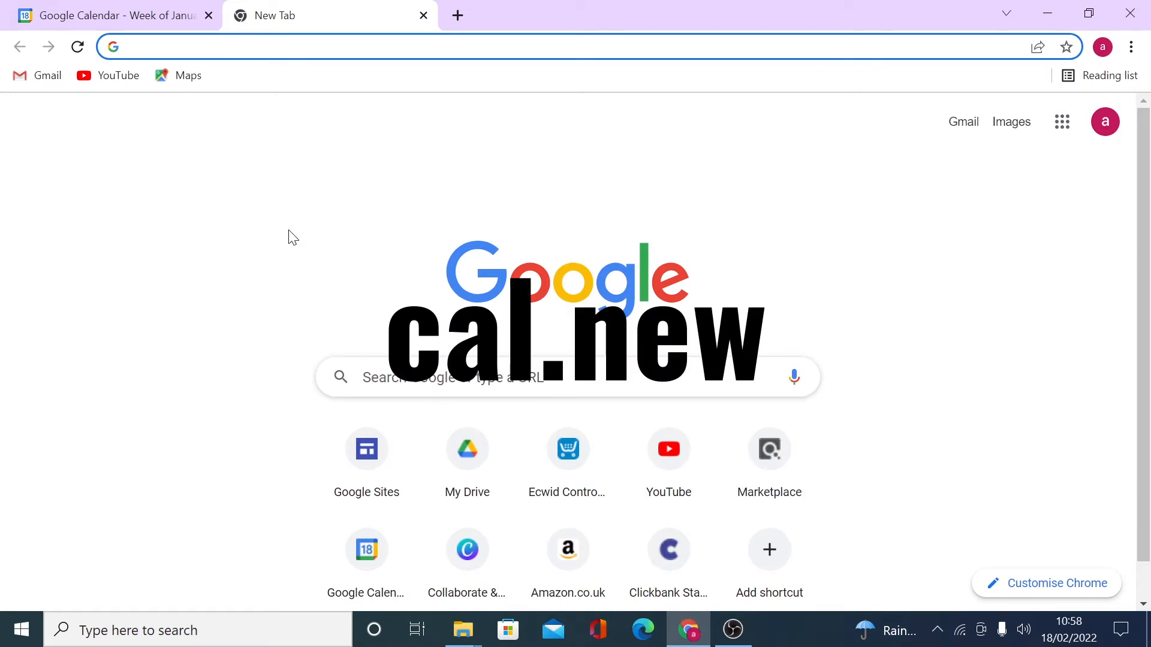
Open a blank calendar event page through the address cal.new and dismiss the site's notification request.
{"action": "type", "text": "cal.new"}
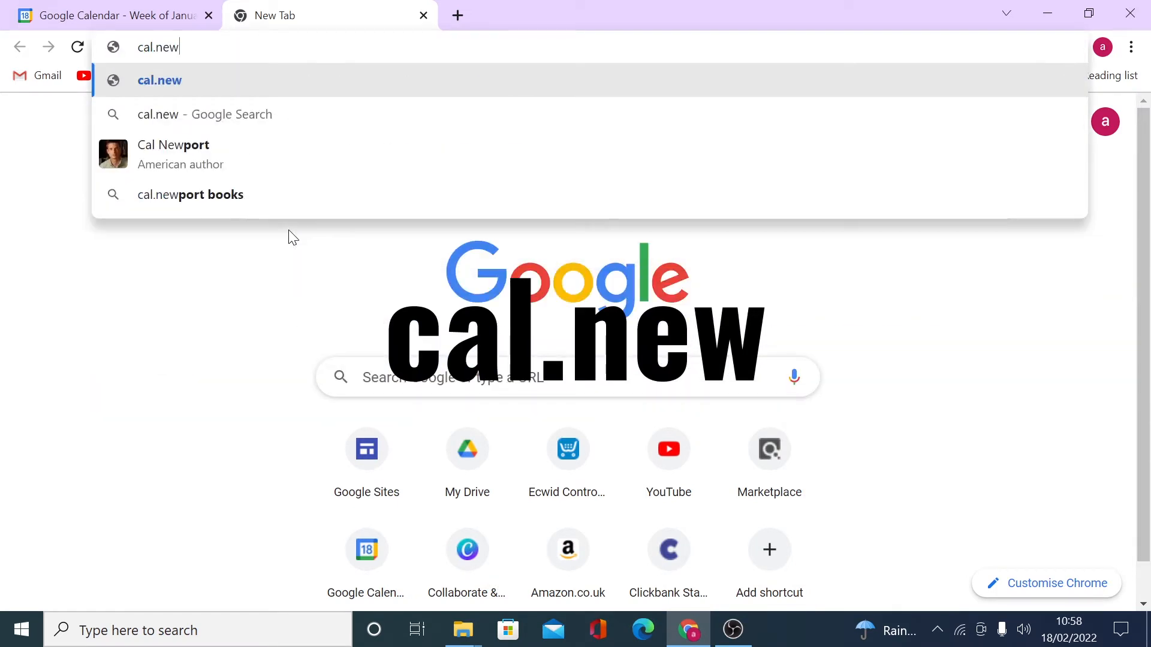
{"action": "key", "text": "Return"}
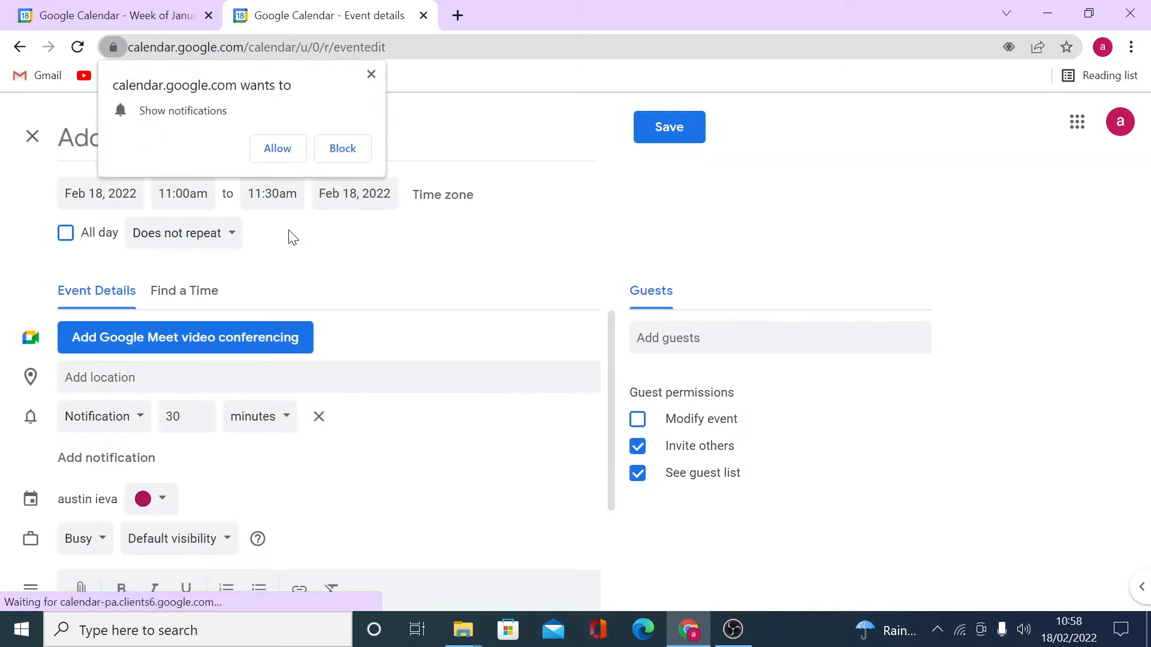
{"action": "left_click", "coordinate": [371, 74]}
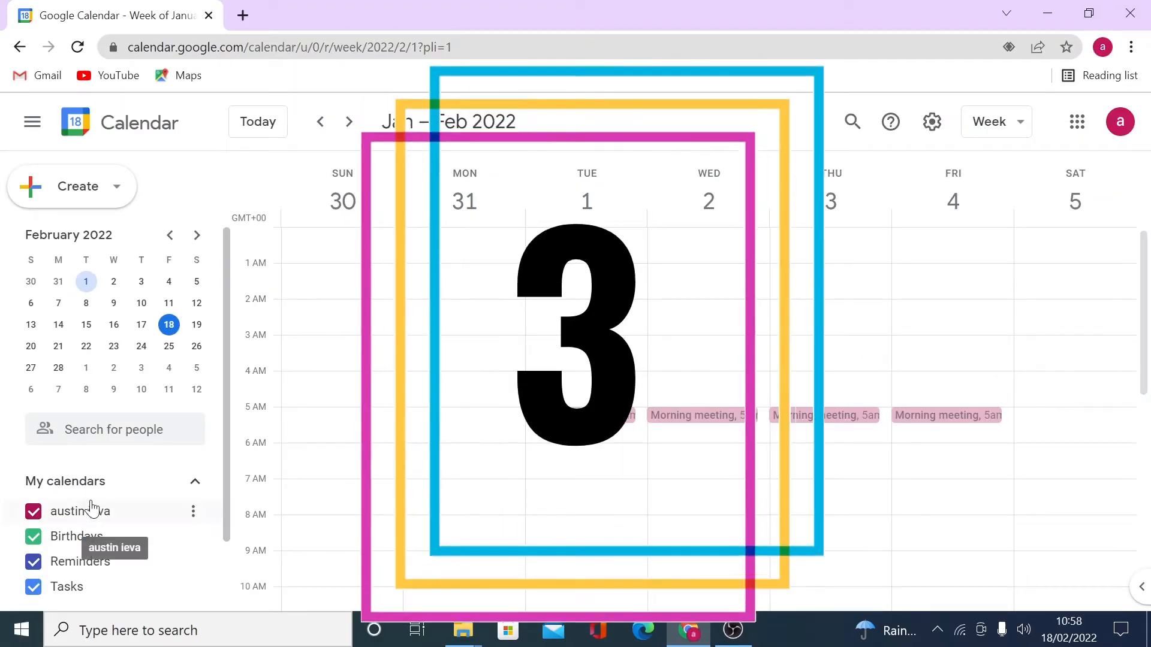
Change the colour of the owner's main calendar to Cherry Blossom and of the Birthdays calendar to dark green.
{"action": "scroll", "coordinate": [146, 507], "scroll_direction": "down", "scroll_amount": 2}
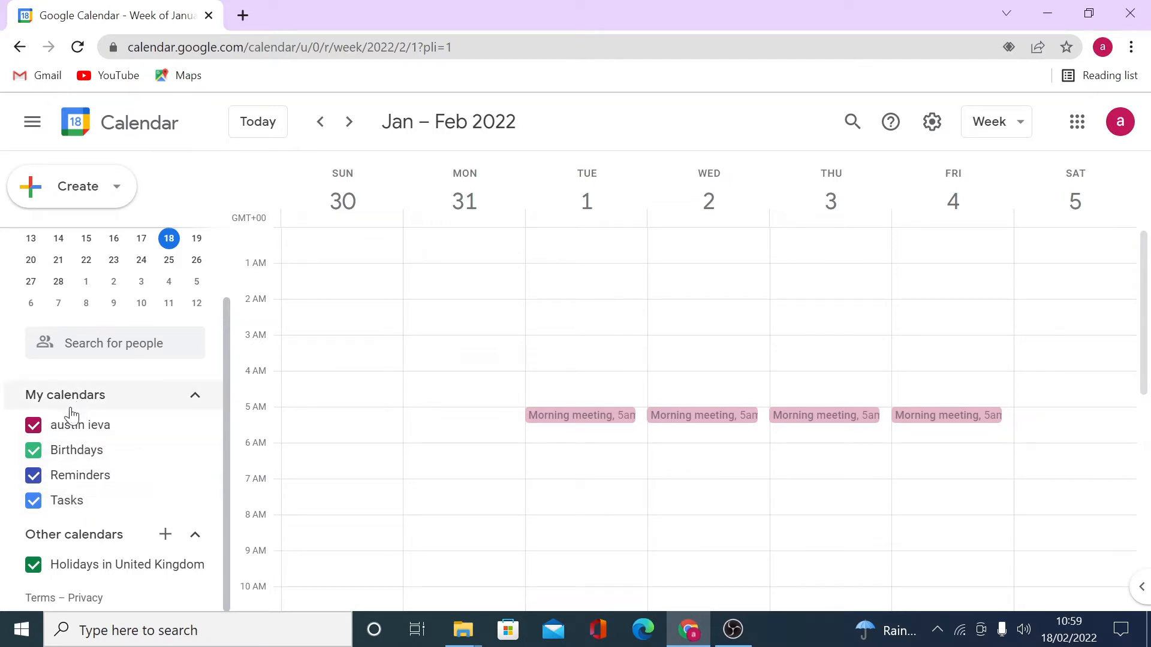
{"action": "left_click", "coordinate": [193, 425]}
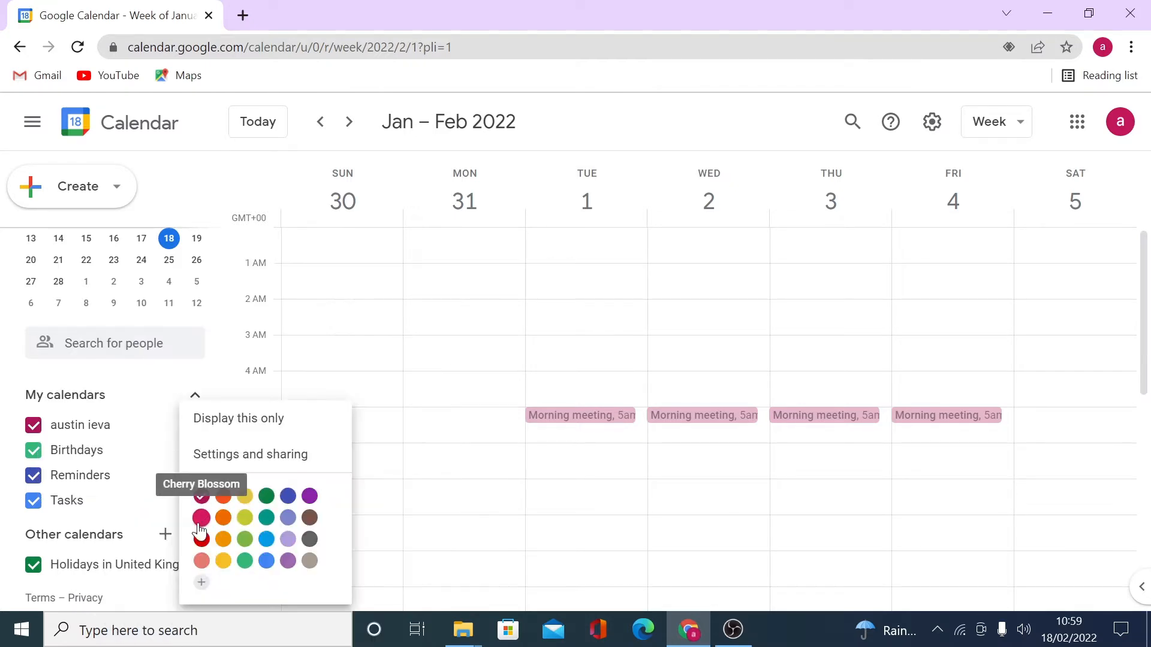
{"action": "left_click", "coordinate": [199, 523]}
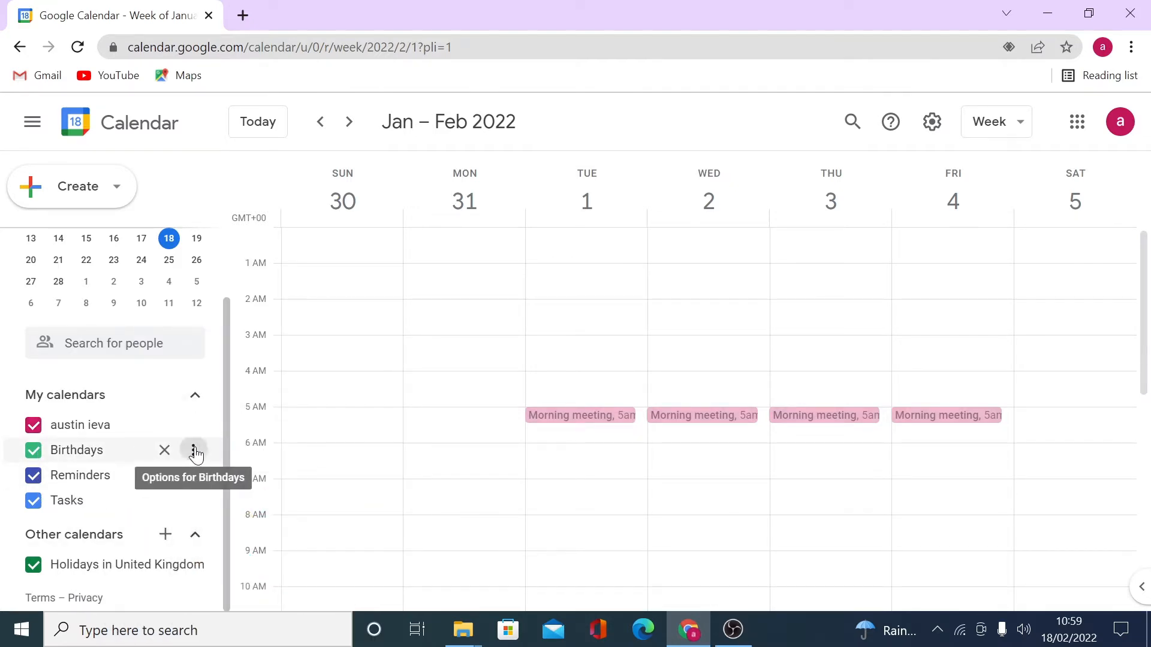
{"action": "left_click", "coordinate": [192, 450]}
{"action": "left_click", "coordinate": [264, 497]}
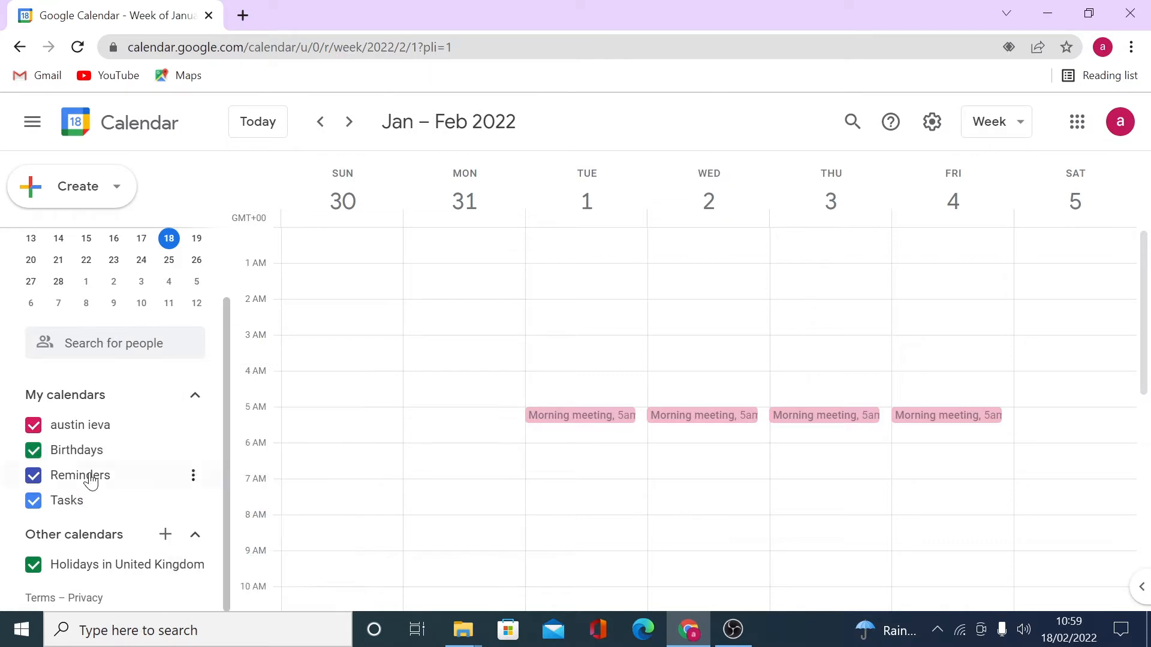
Change the Reminders calendar's colour to dark grey and the Tasks calendar's colour to yellow.
{"action": "left_click", "coordinate": [192, 477]}
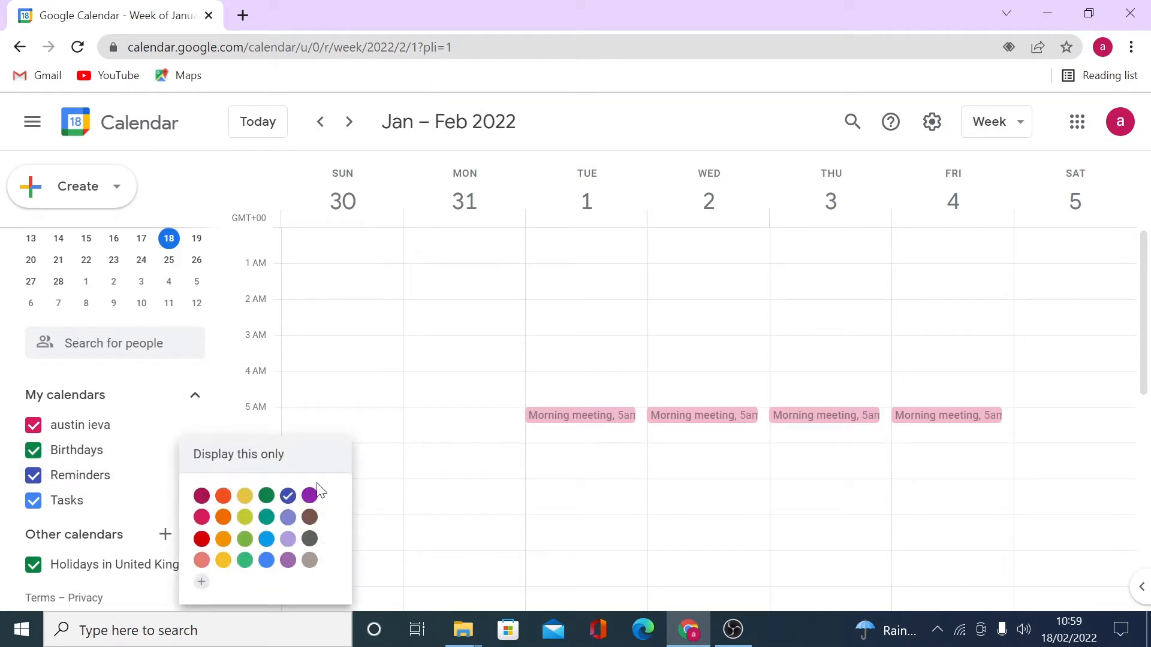
{"action": "left_click", "coordinate": [309, 539]}
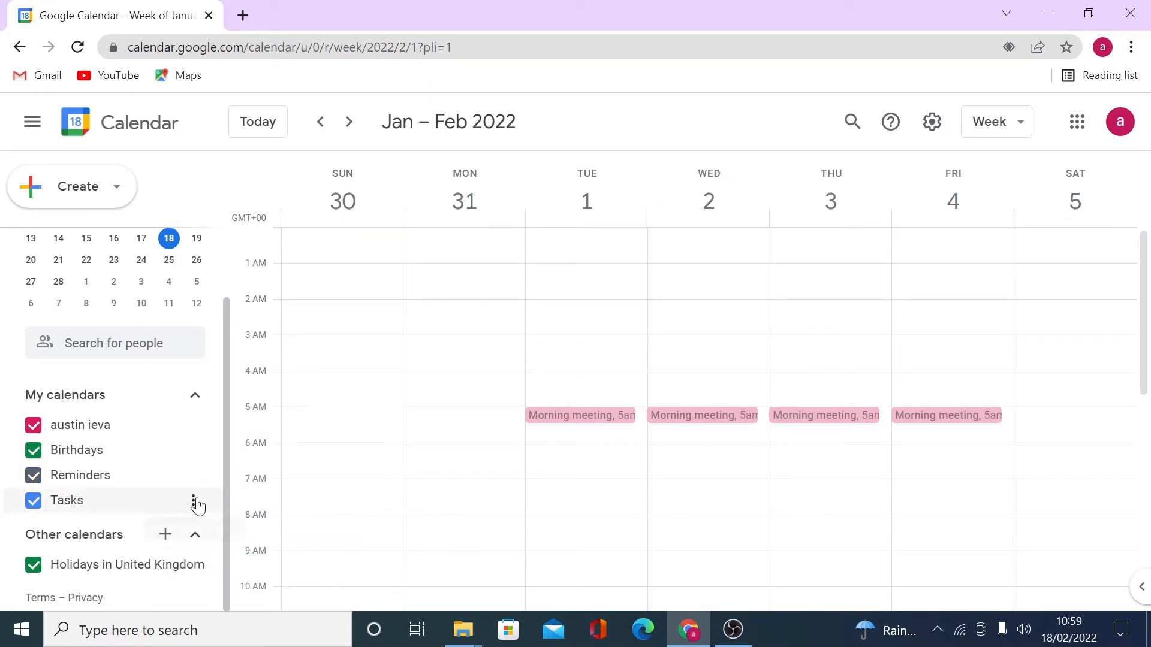
{"action": "left_click", "coordinate": [192, 502]}
{"action": "left_click", "coordinate": [245, 496]}
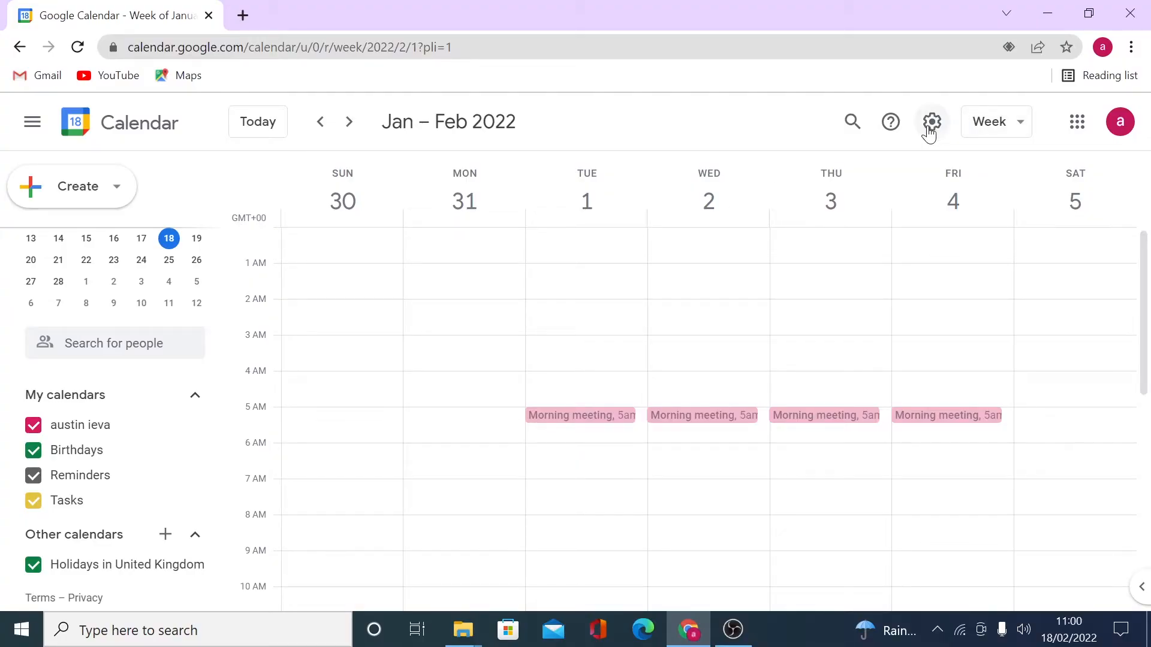
Enable the world clock in the calendar settings and add (GMT+00:00) United Kingdom Time as its first time zone.
{"action": "left_click", "coordinate": [929, 126]}
{"action": "left_click", "coordinate": [953, 180]}
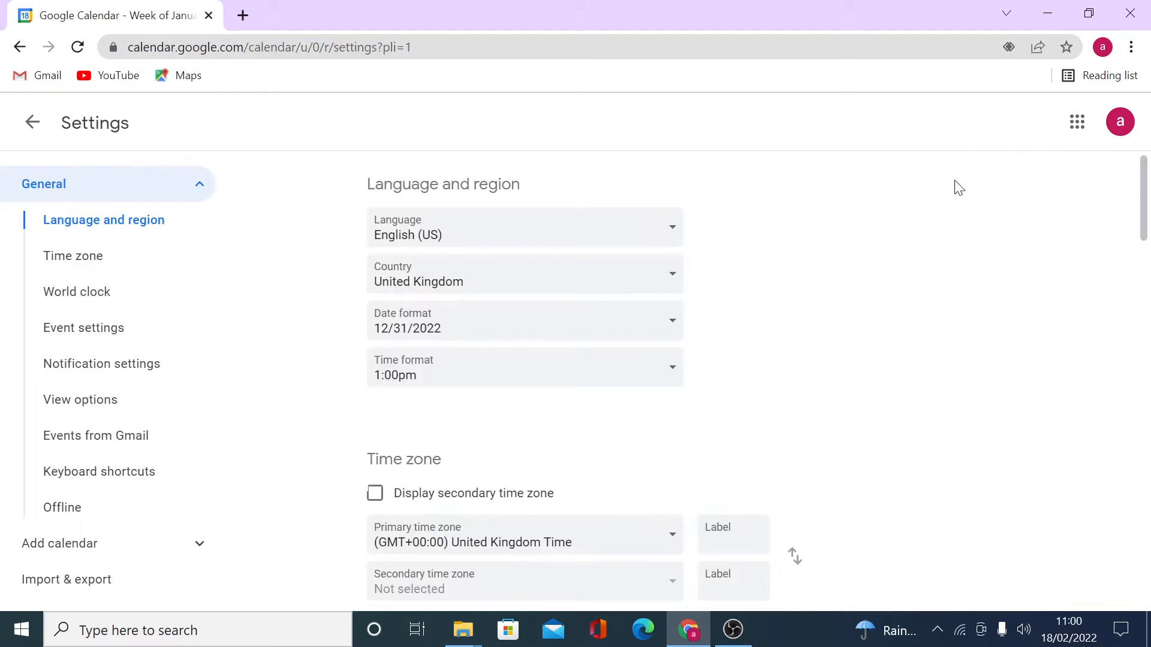
{"action": "left_click", "coordinate": [104, 291]}
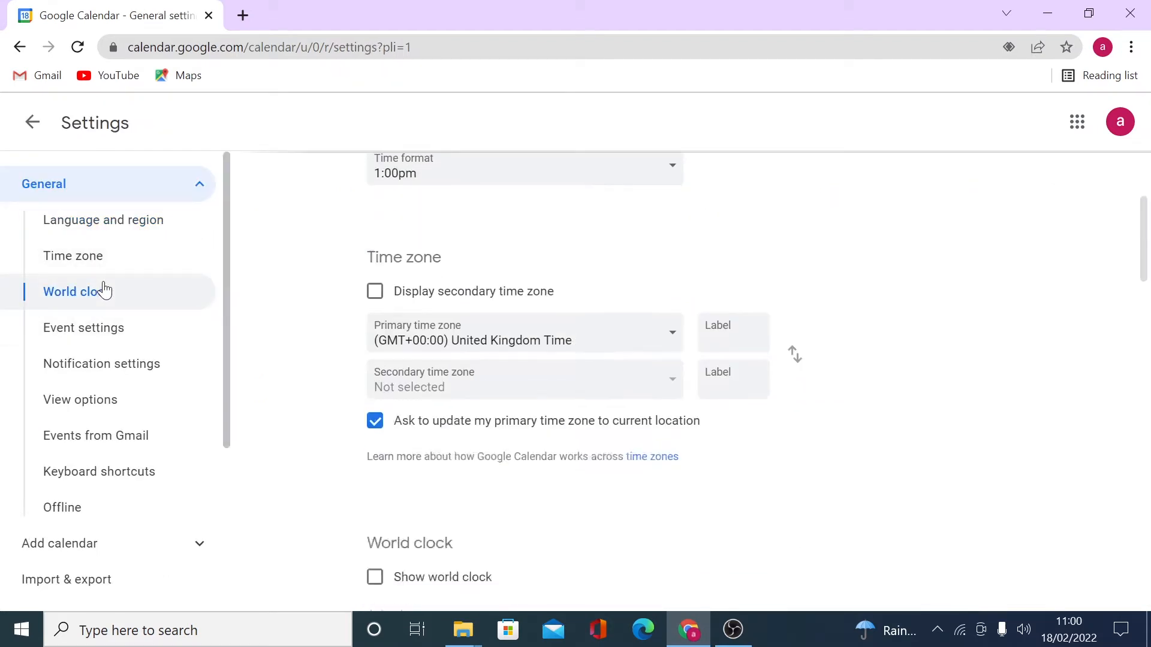
{"action": "left_click", "coordinate": [377, 207]}
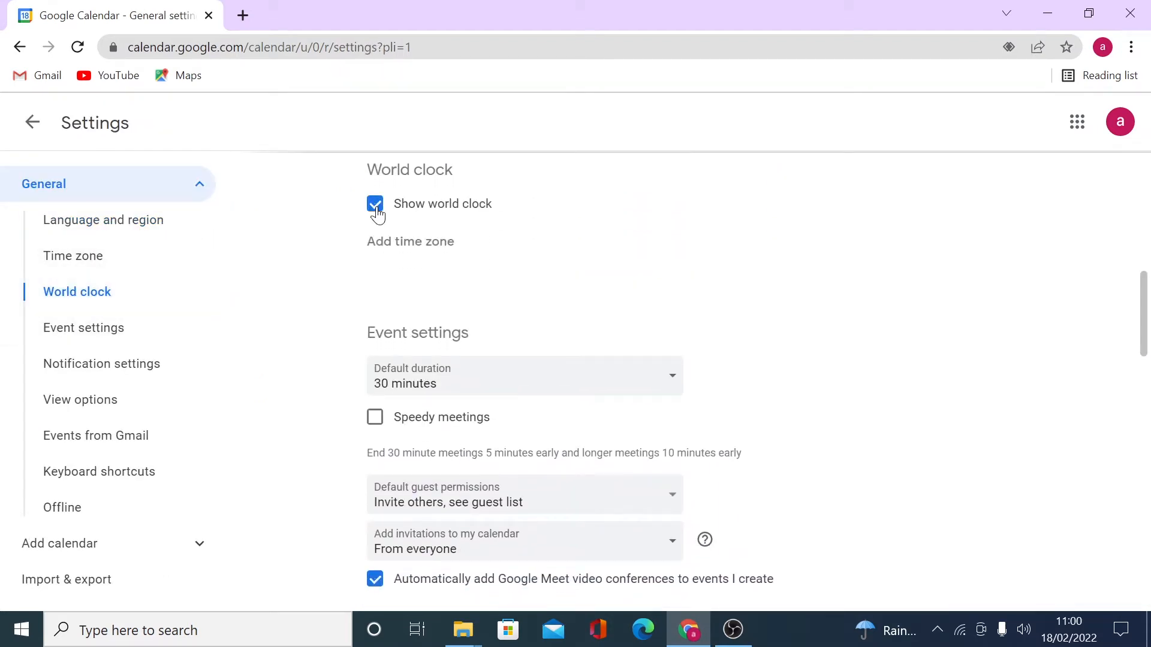
{"action": "left_click", "coordinate": [410, 246]}
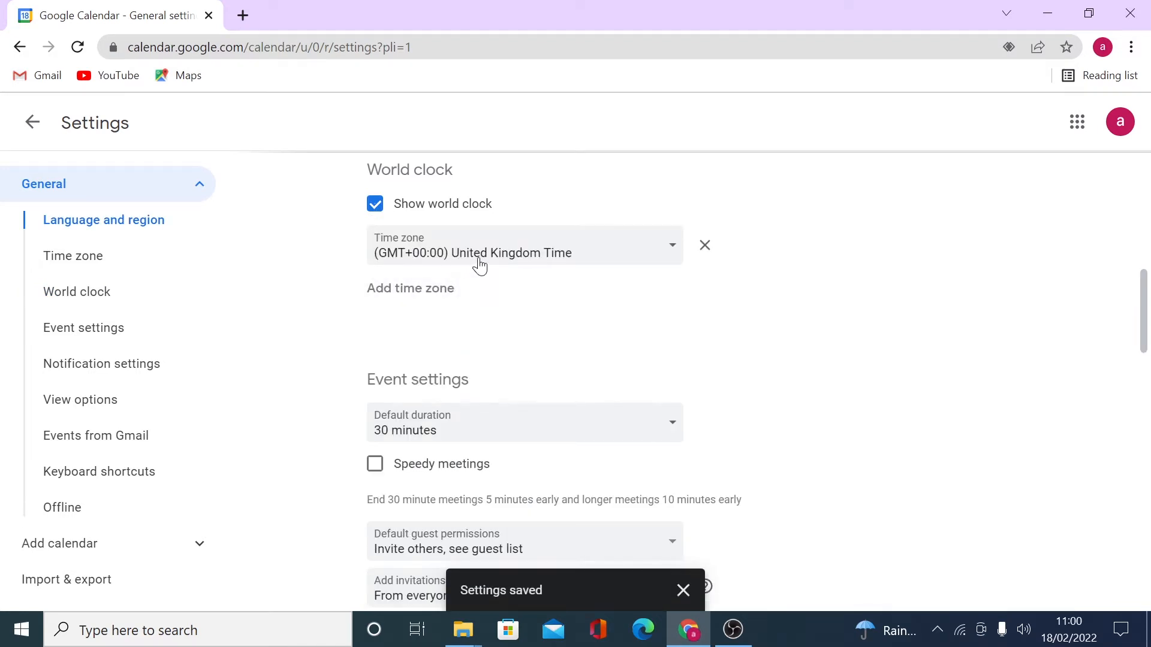
Add a second world clock time zone set to (GMT-03:00) Argentina Standard Time - Buenos Aires.
{"action": "left_click", "coordinate": [438, 292]}
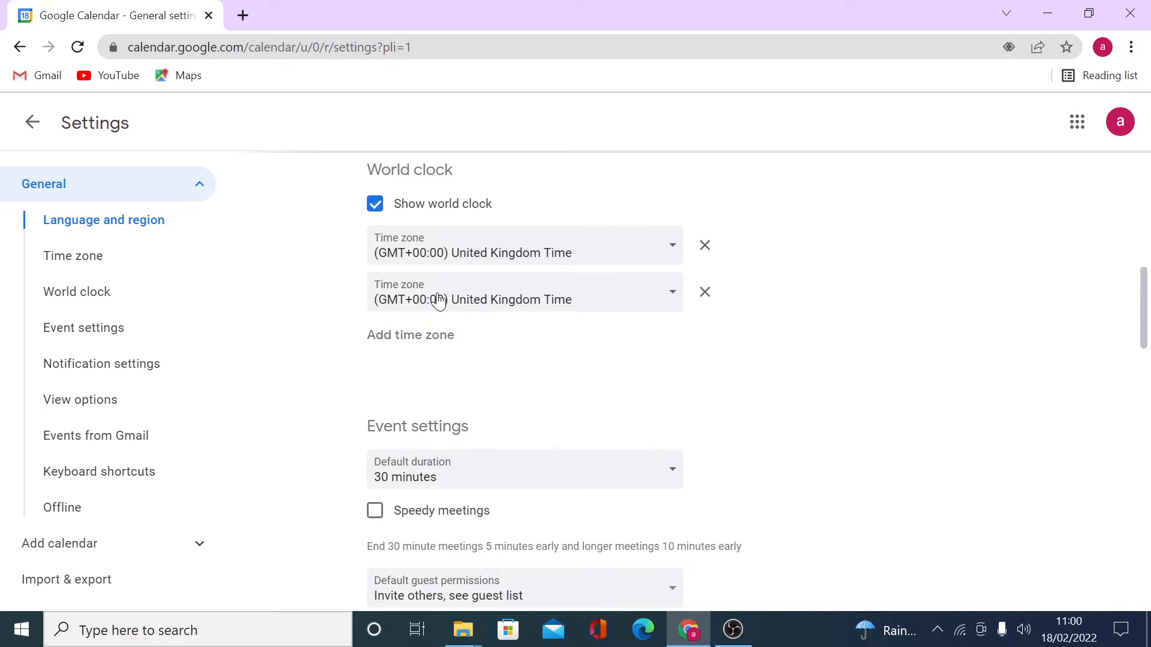
{"action": "left_click", "coordinate": [668, 298]}
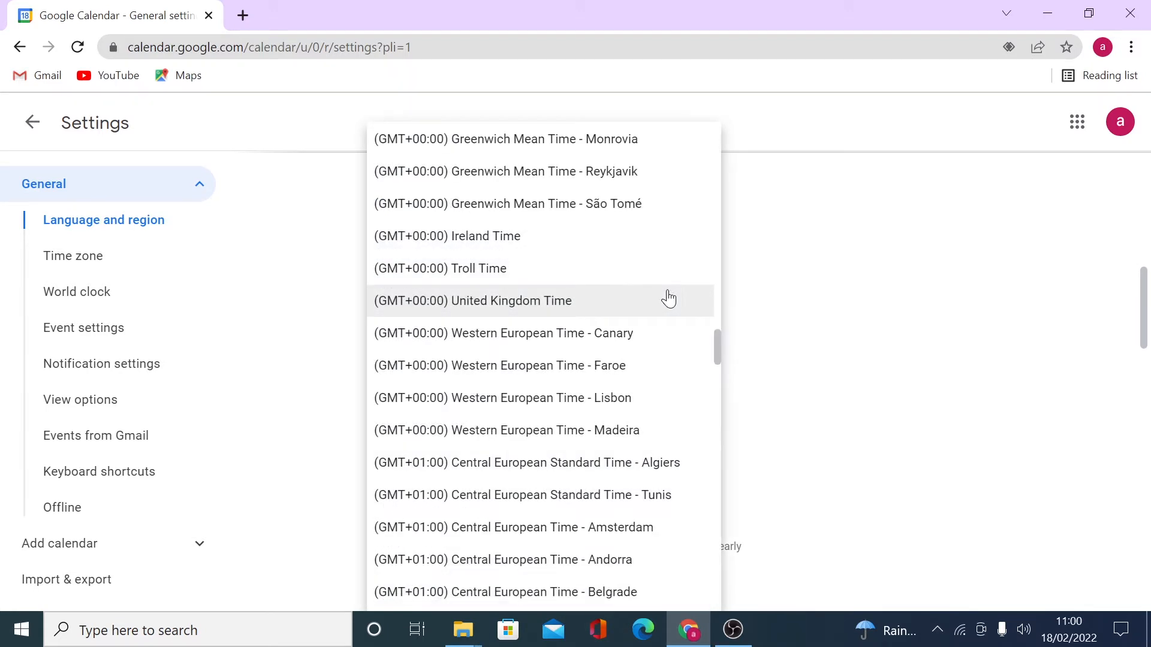
{"action": "scroll", "coordinate": [669, 298], "scroll_direction": "down", "scroll_amount": 10}
{"action": "scroll", "coordinate": [668, 297], "scroll_direction": "down", "scroll_amount": 5}
{"action": "scroll", "coordinate": [669, 298], "scroll_direction": "up", "scroll_amount": 20}
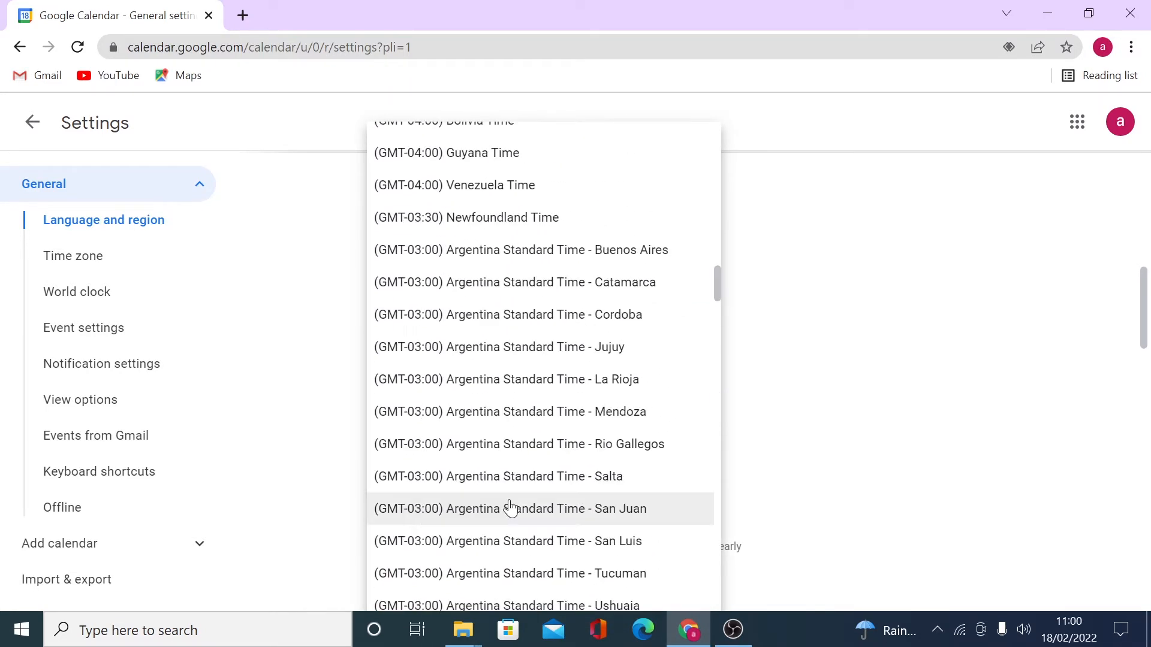
{"action": "left_click", "coordinate": [513, 250]}
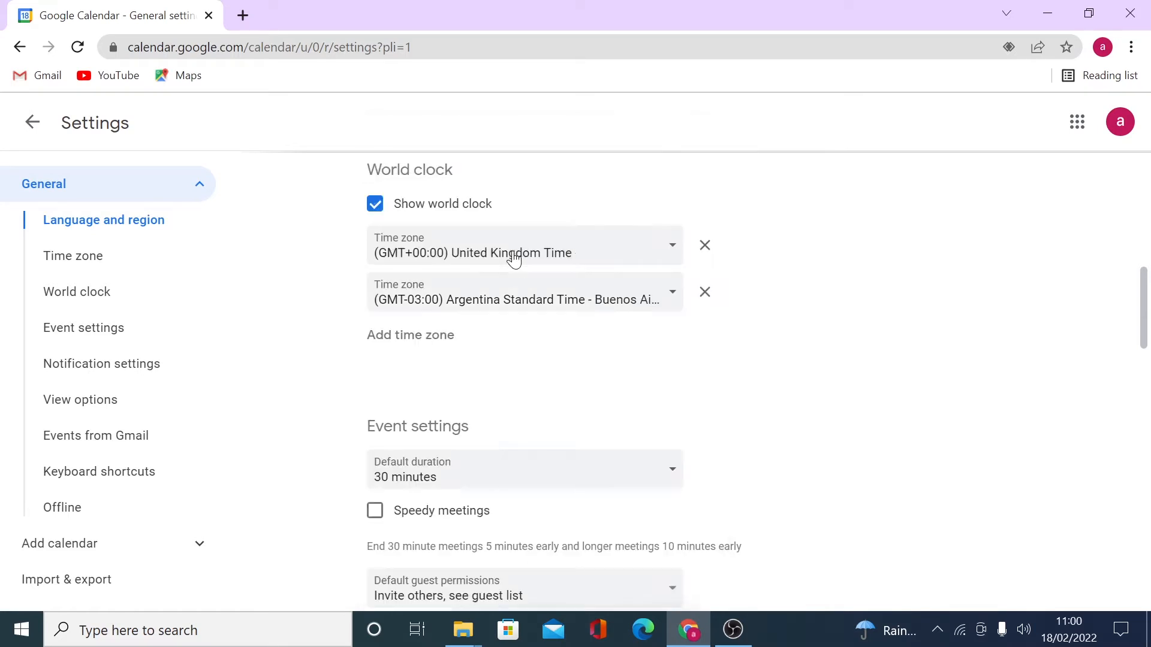
Add a third world clock time zone set to (GMT-09:00) Alaska Time - Nome.
{"action": "left_click", "coordinate": [390, 340]}
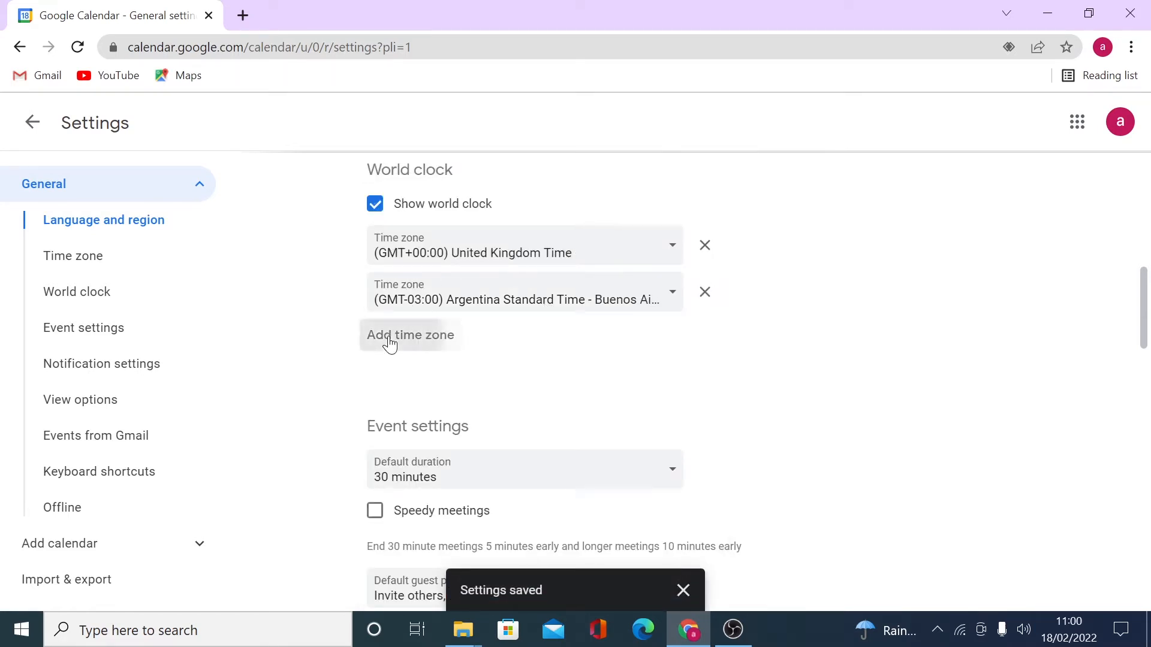
{"action": "left_click", "coordinate": [644, 358]}
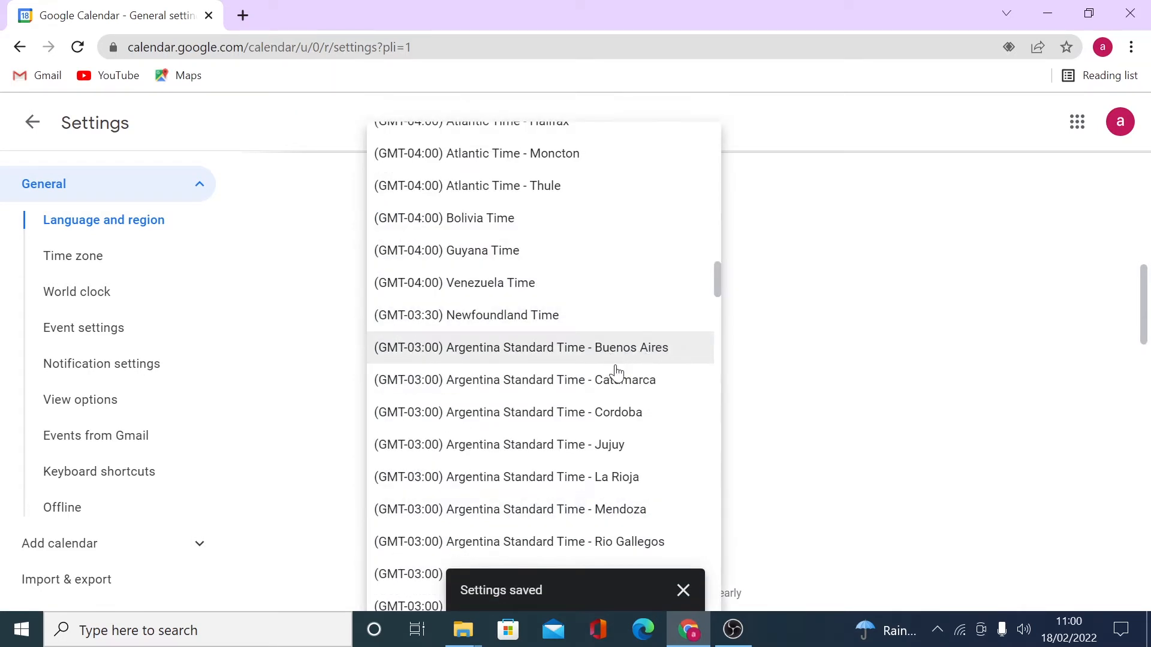
{"action": "scroll", "coordinate": [612, 384], "scroll_direction": "up", "scroll_amount": 15}
{"action": "scroll", "coordinate": [613, 392], "scroll_direction": "up", "scroll_amount": 20}
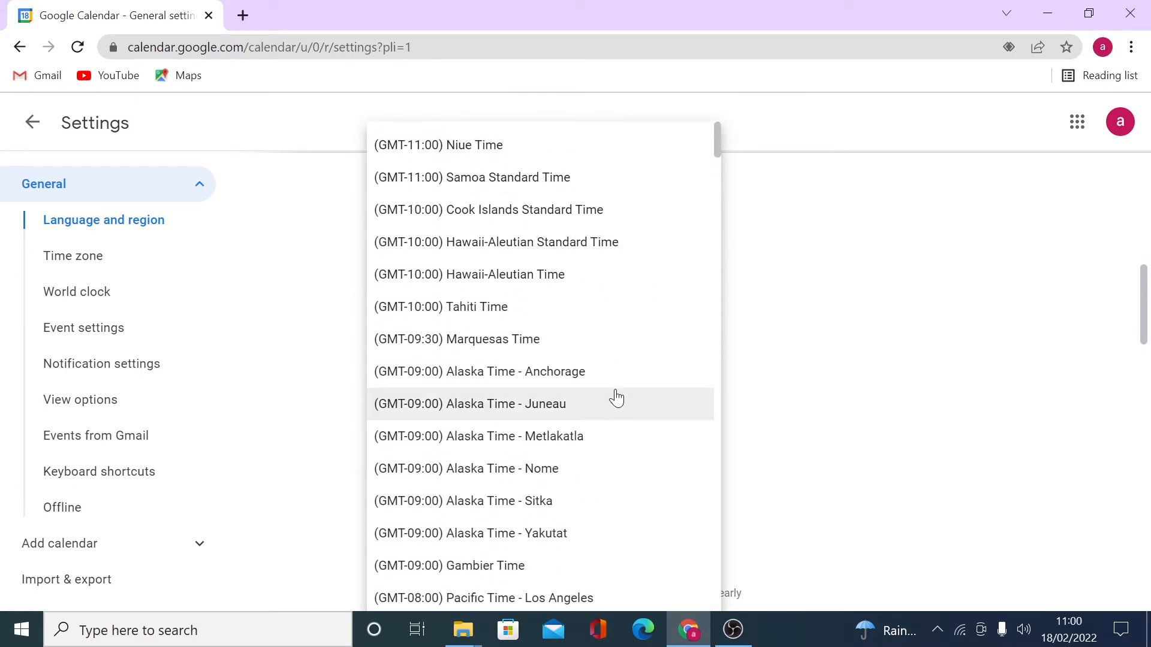
{"action": "scroll", "coordinate": [613, 396], "scroll_direction": "down", "scroll_amount": 4}
{"action": "left_click", "coordinate": [534, 211]}
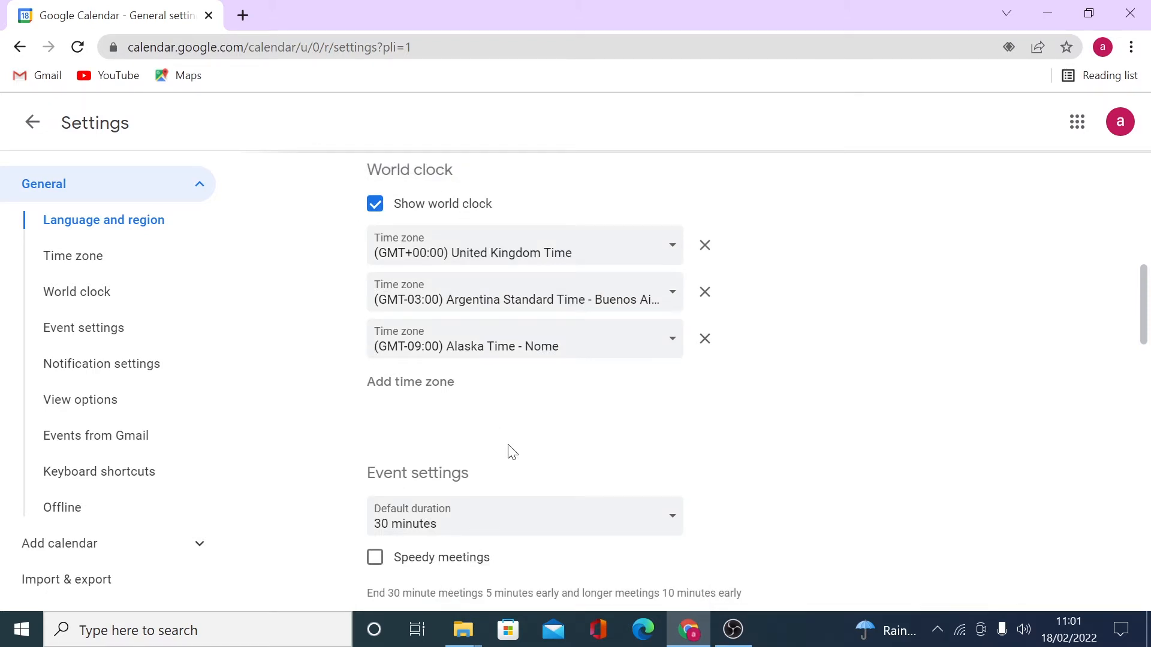
Enable the display of a secondary time zone and set it to (GMT-10:00) Hawaii-Aleutian Time.
{"action": "scroll", "coordinate": [511, 453], "scroll_direction": "up", "scroll_amount": 2}
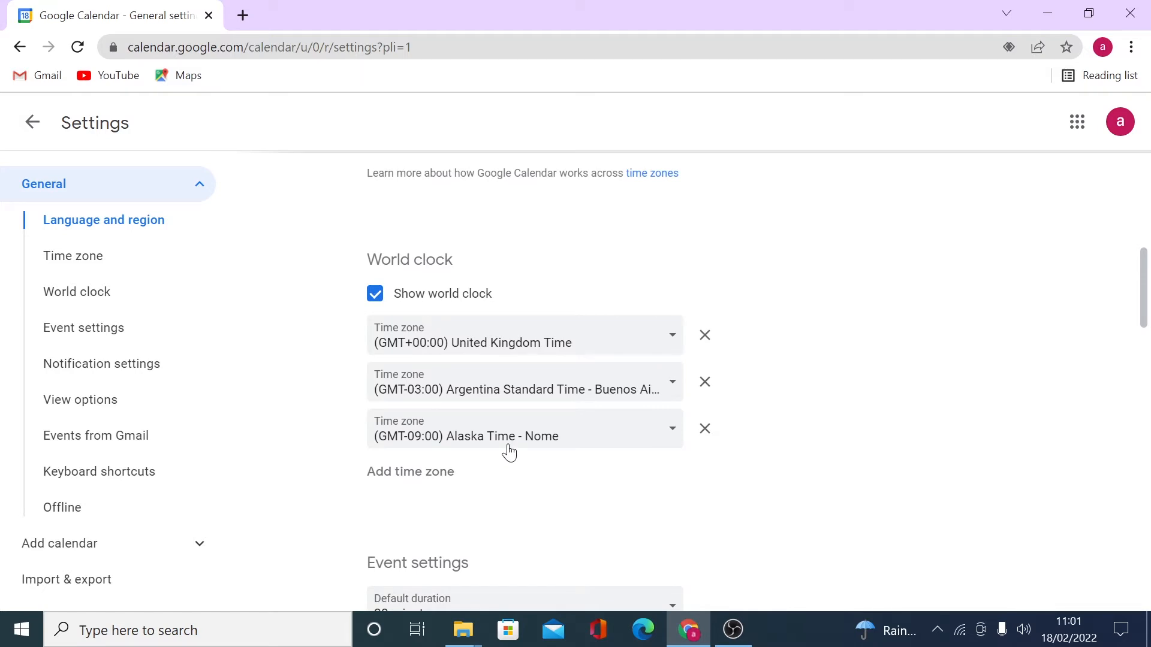
{"action": "scroll", "coordinate": [509, 453], "scroll_direction": "up", "scroll_amount": 4}
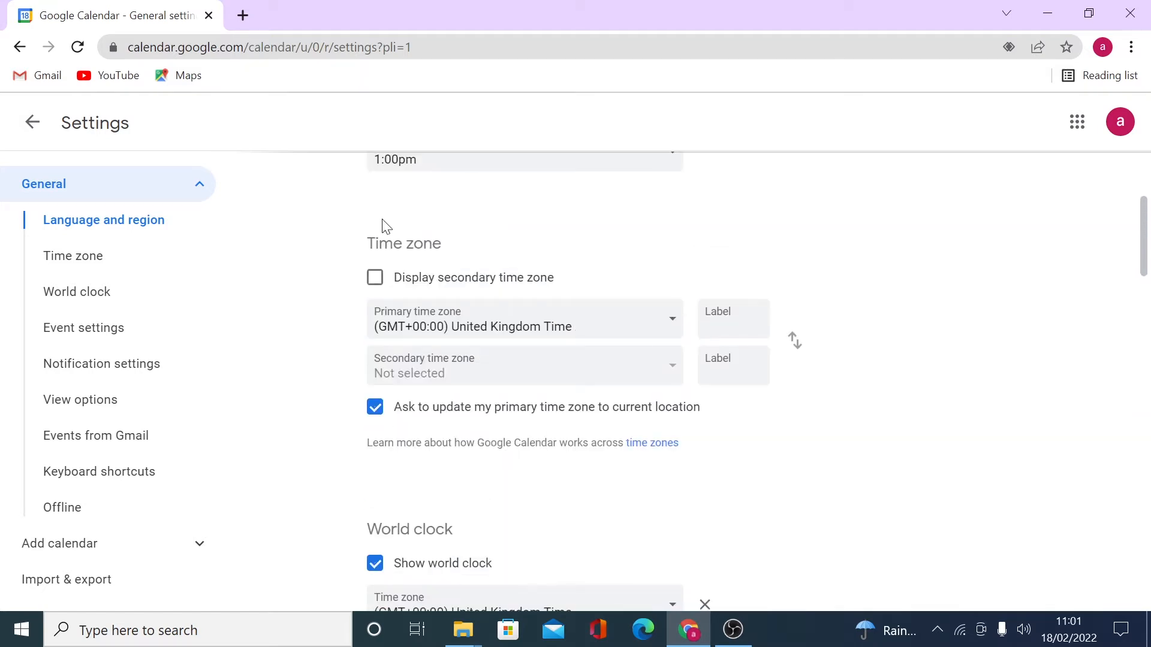
{"action": "left_click", "coordinate": [375, 278]}
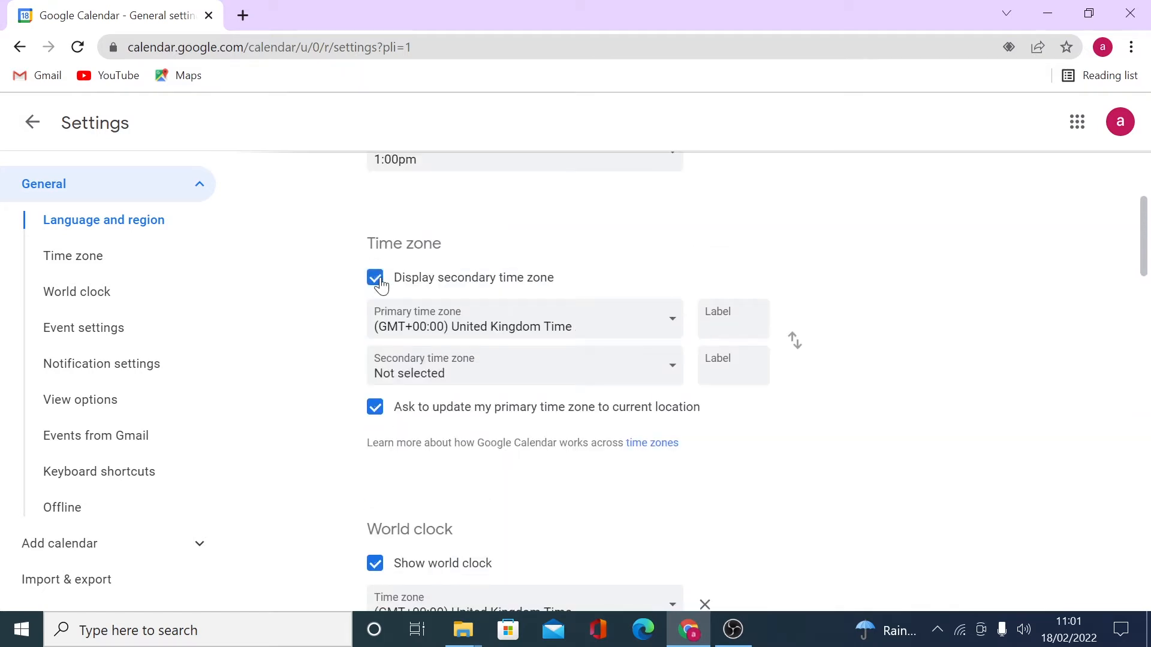
{"action": "left_click", "coordinate": [671, 382]}
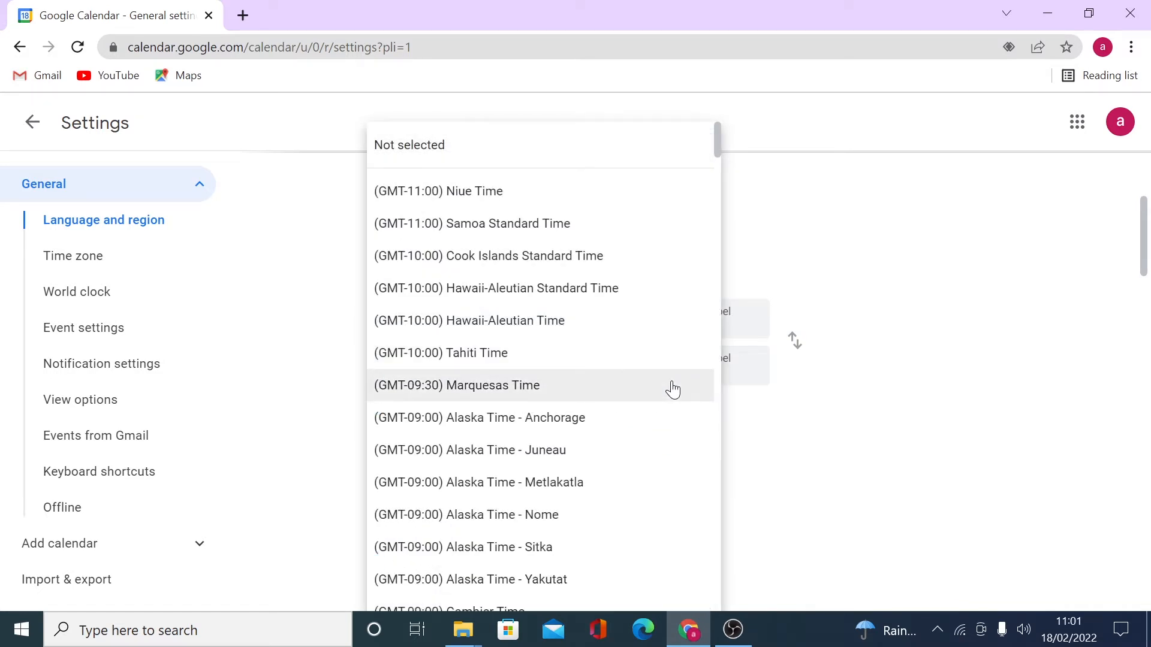
{"action": "left_click", "coordinate": [552, 323]}
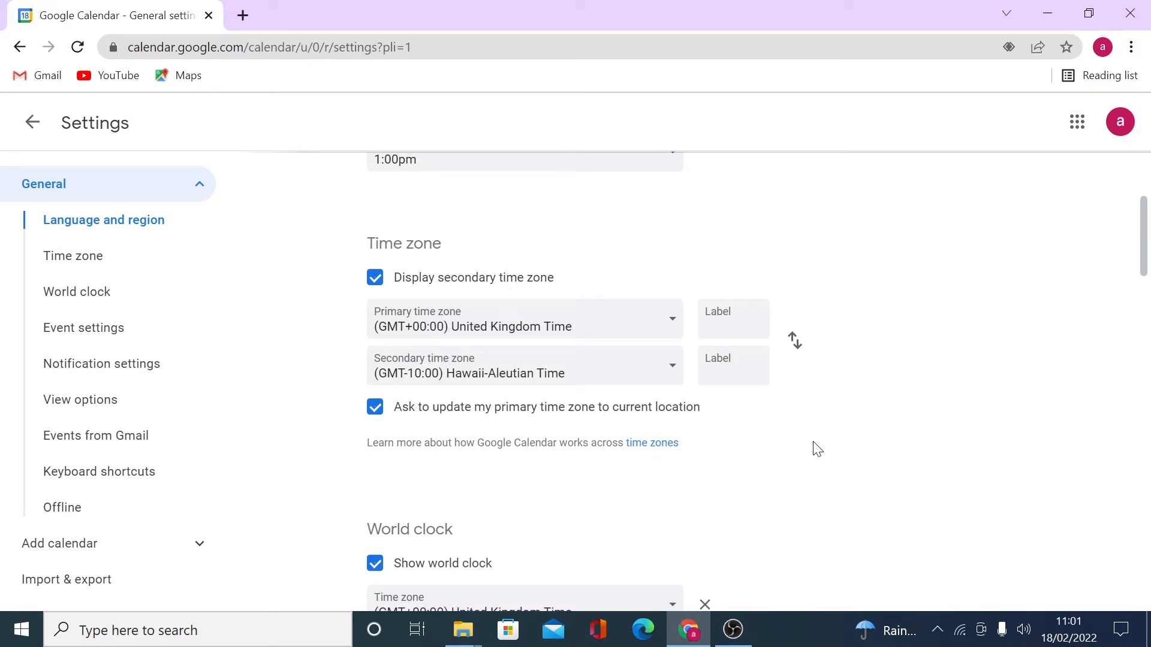
{"action": "scroll", "coordinate": [812, 452], "scroll_direction": "up", "scroll_amount": 1}
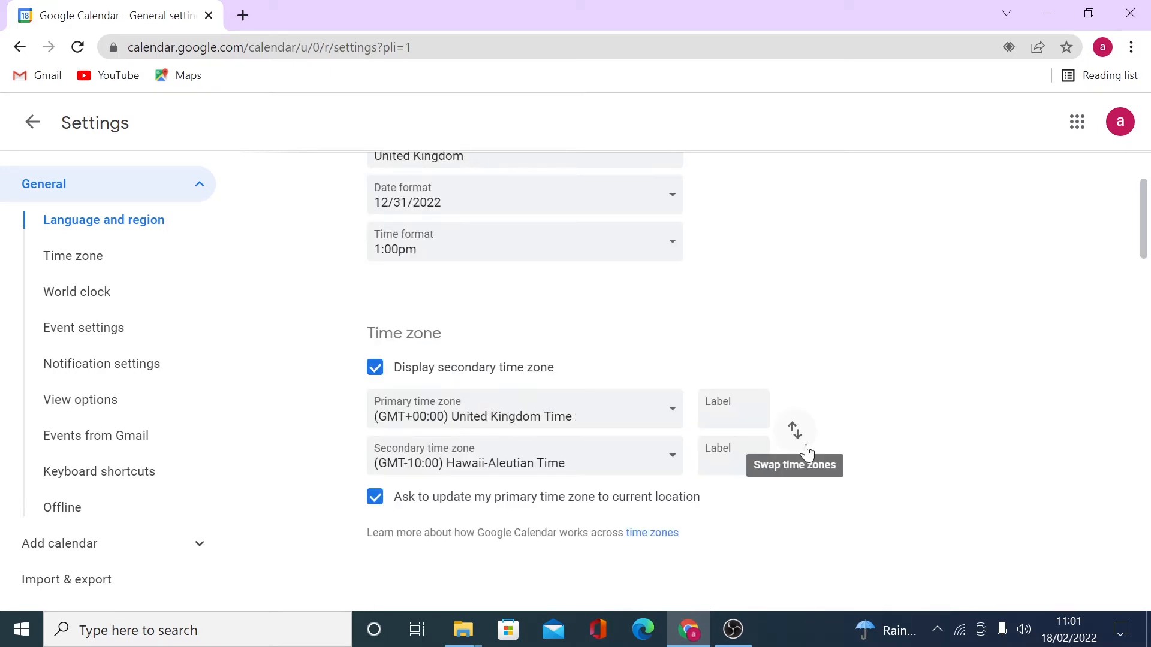
{"action": "scroll", "coordinate": [809, 458], "scroll_direction": "down", "scroll_amount": 1}
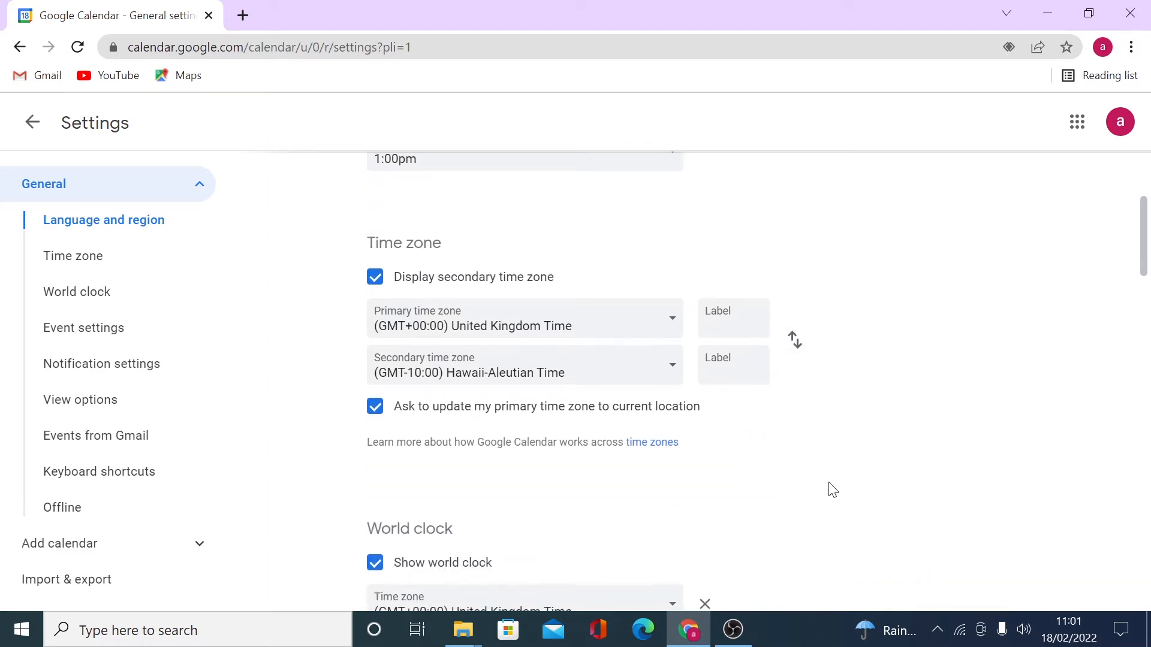
{"action": "scroll", "coordinate": [832, 486], "scroll_direction": "down", "scroll_amount": 2}
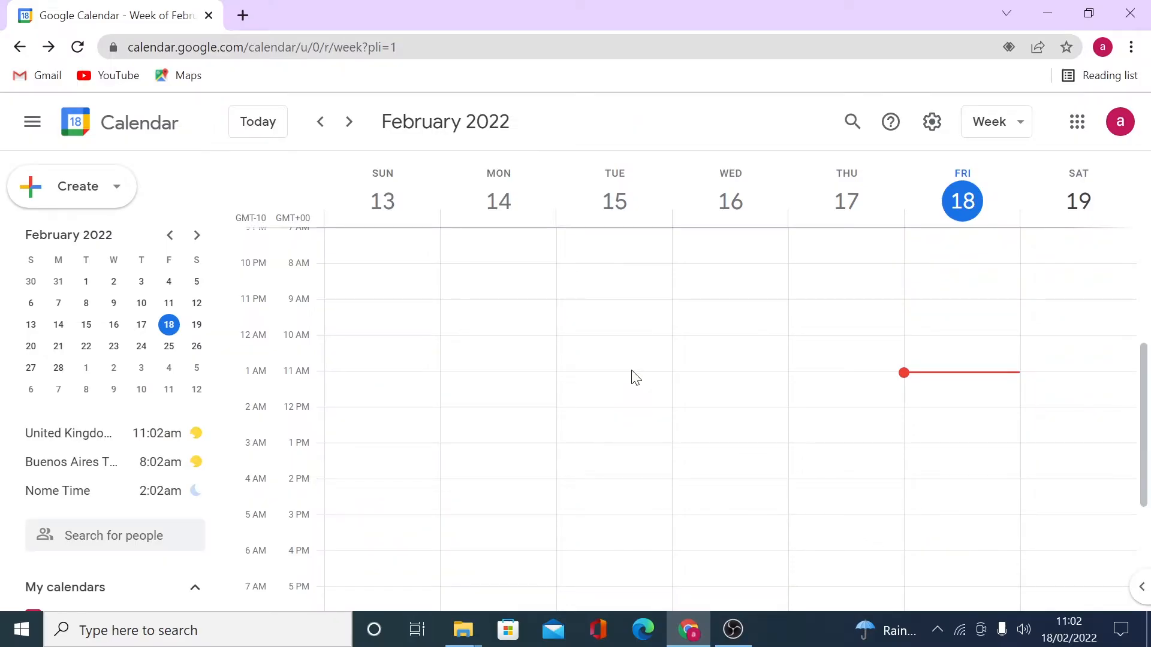
Create an untitled event on Monday, February 14, 9:00am–9:30am, shown as Free with Private visibility, and save it.
{"action": "left_click", "coordinate": [513, 317]}
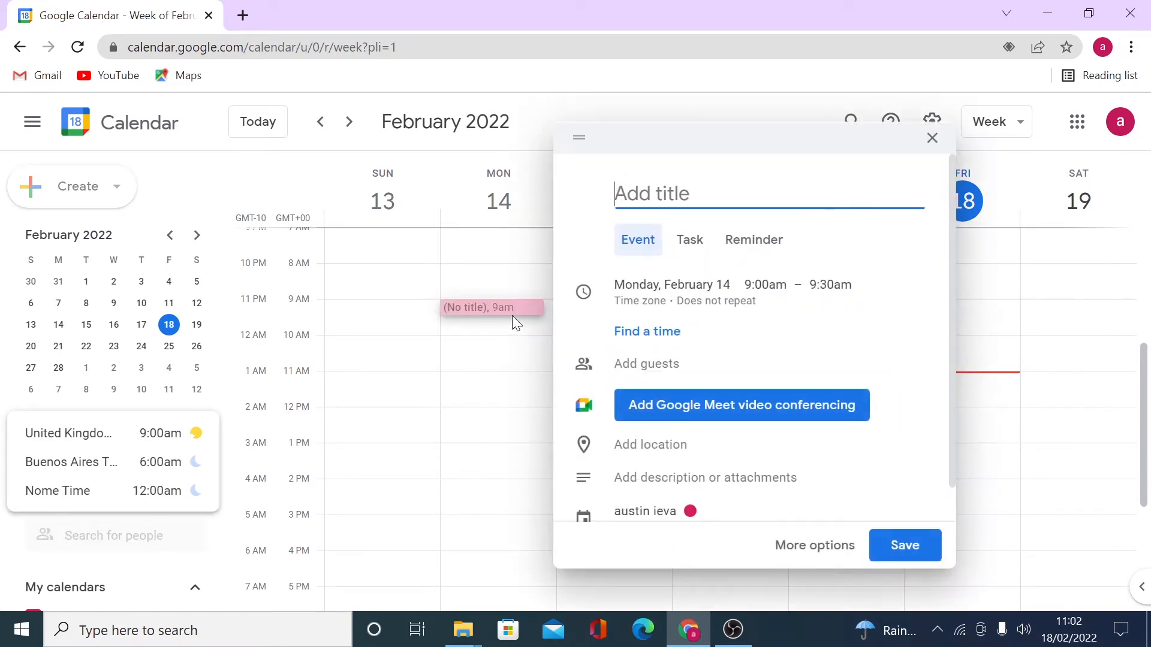
{"action": "scroll", "coordinate": [815, 416], "scroll_direction": "down", "scroll_amount": 3}
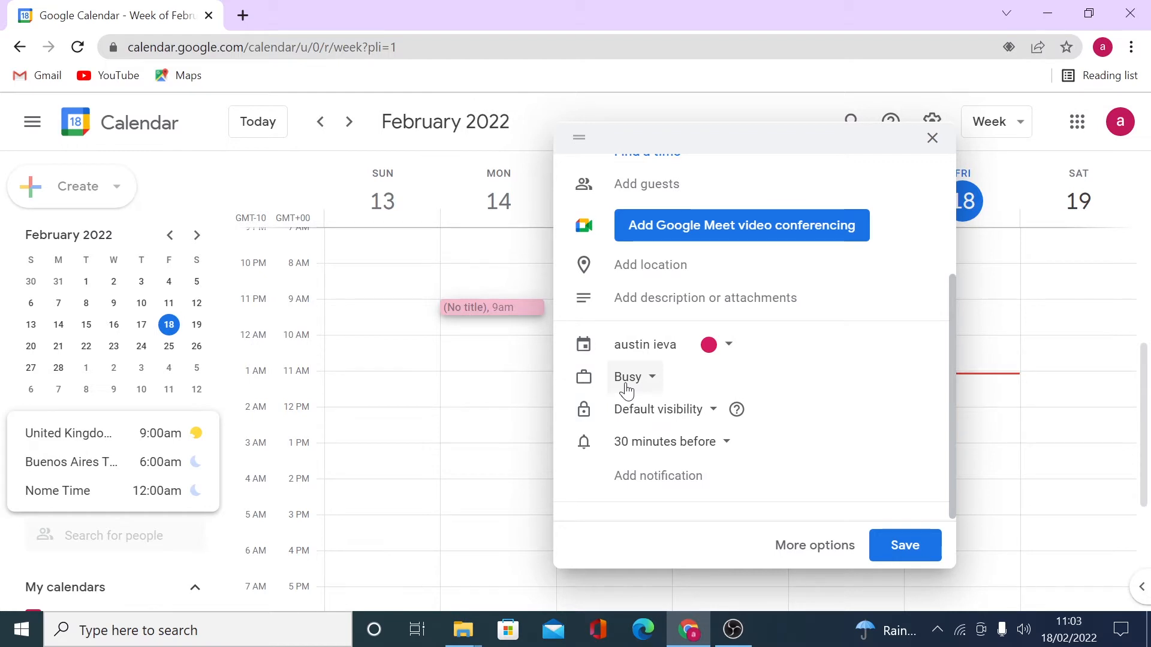
{"action": "left_click", "coordinate": [627, 390]}
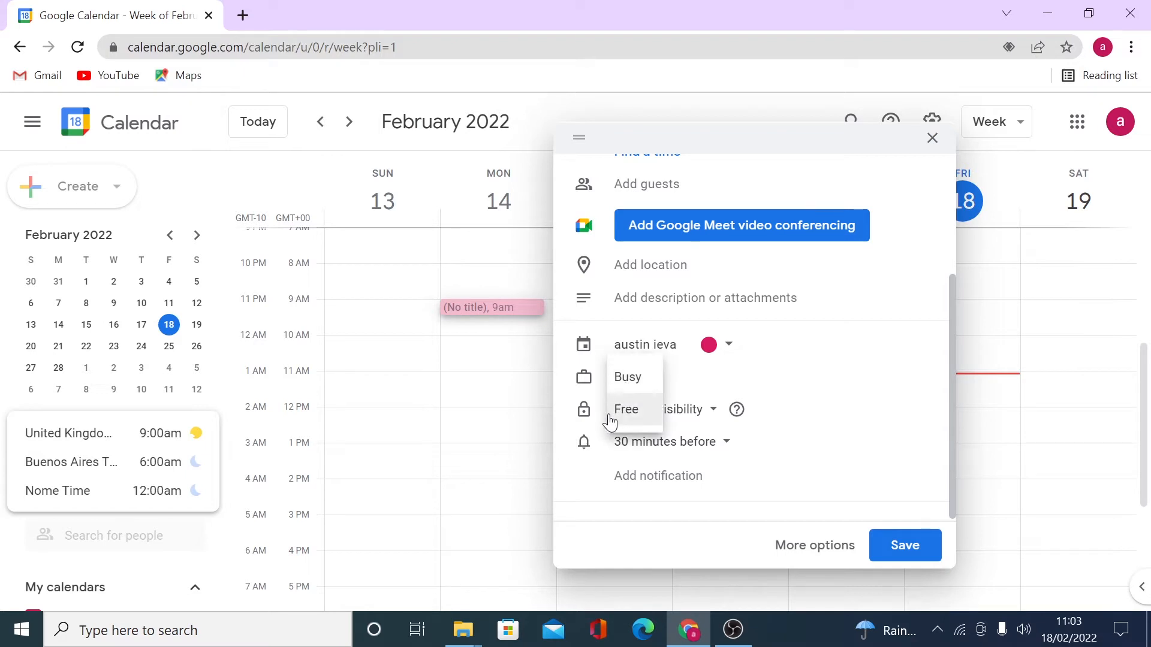
{"action": "left_click", "coordinate": [626, 417]}
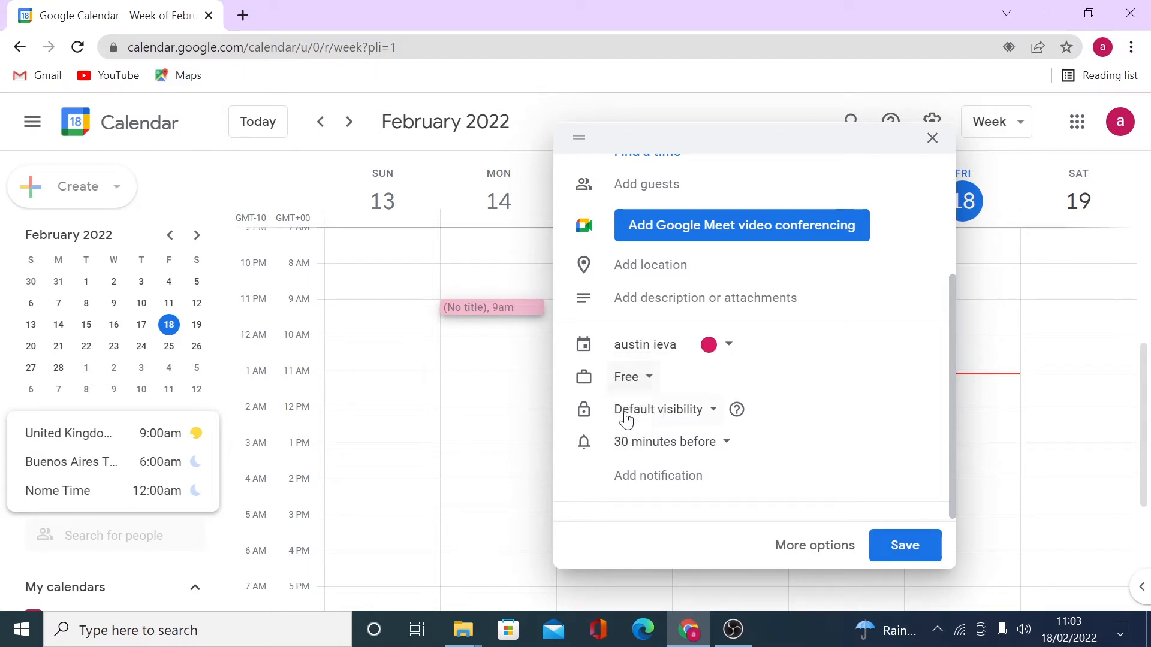
{"action": "left_click", "coordinate": [709, 420]}
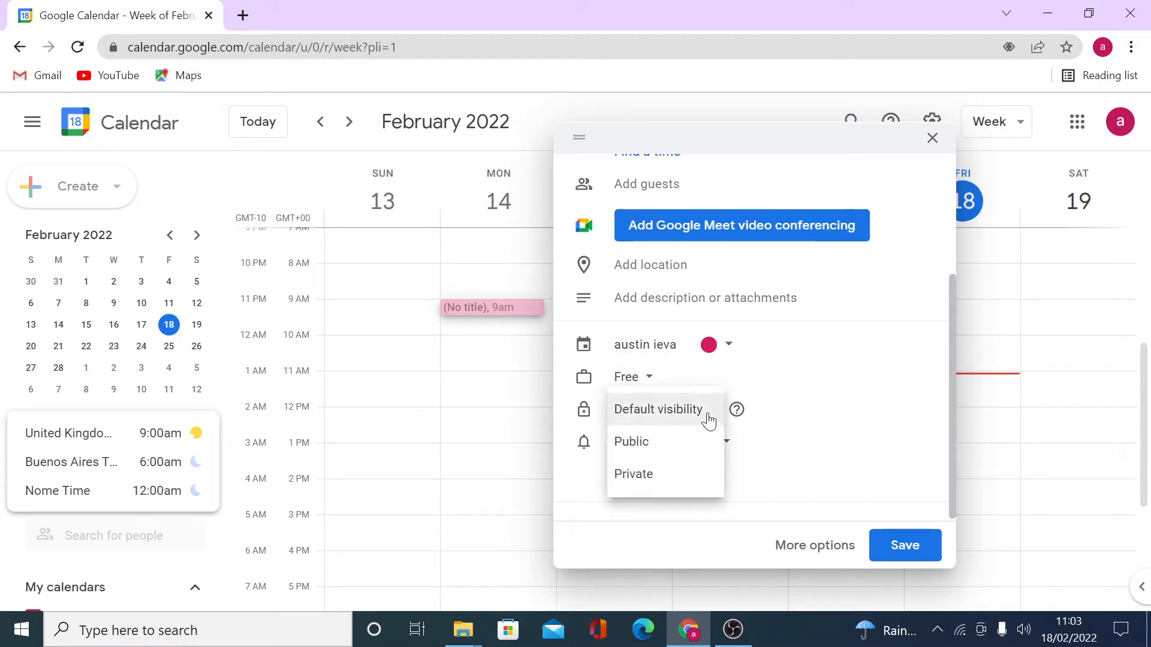
{"action": "left_click", "coordinate": [639, 478]}
{"action": "left_click", "coordinate": [904, 545]}
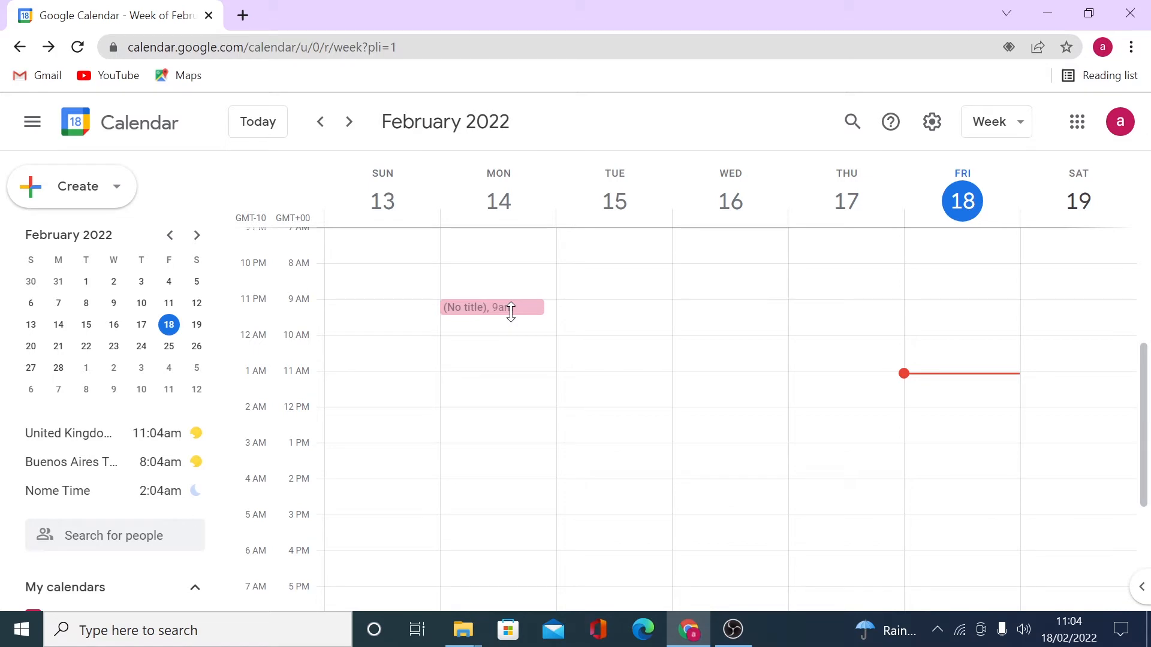
In the settings of the owner's personal calendar, set the Daily agenda email notification to None.
{"action": "scroll", "coordinate": [123, 444], "scroll_direction": "down", "scroll_amount": 3}
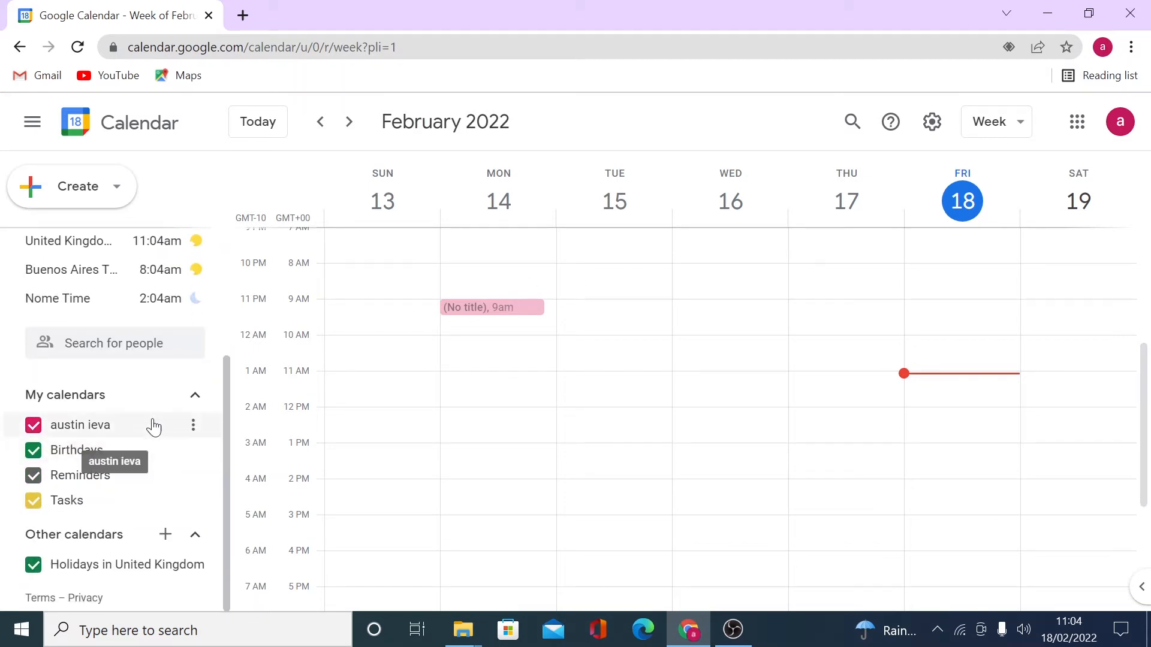
{"action": "left_click", "coordinate": [191, 427]}
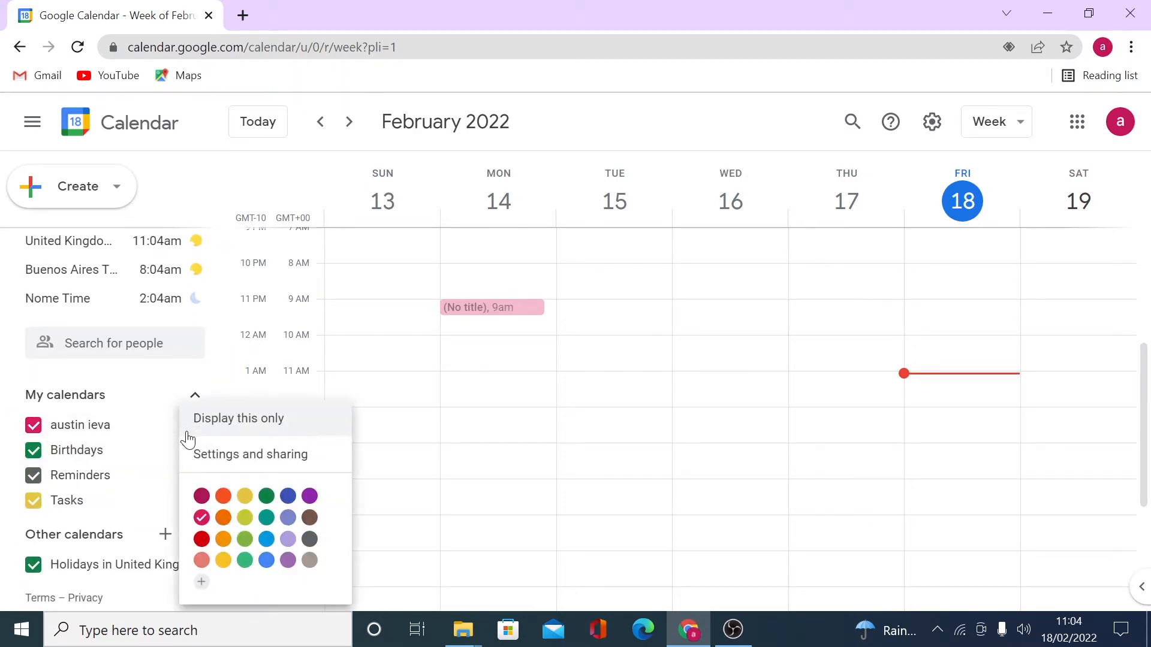
{"action": "left_click", "coordinate": [266, 454]}
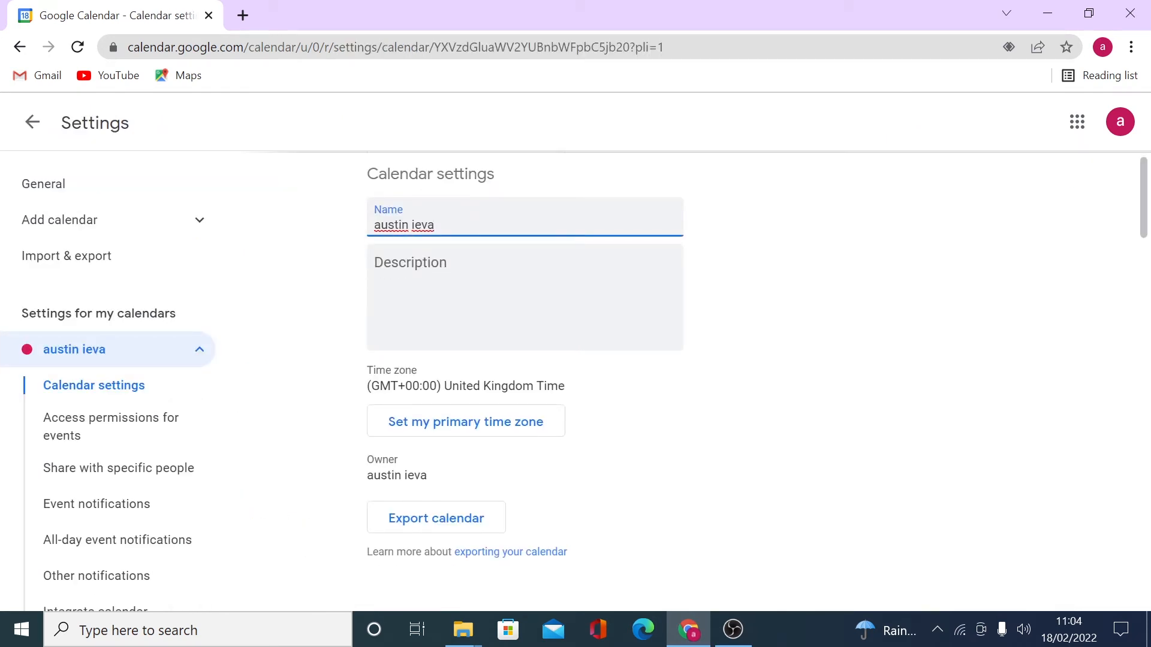
{"action": "scroll", "coordinate": [660, 477], "scroll_direction": "down", "scroll_amount": 4}
{"action": "left_click", "coordinate": [105, 505]}
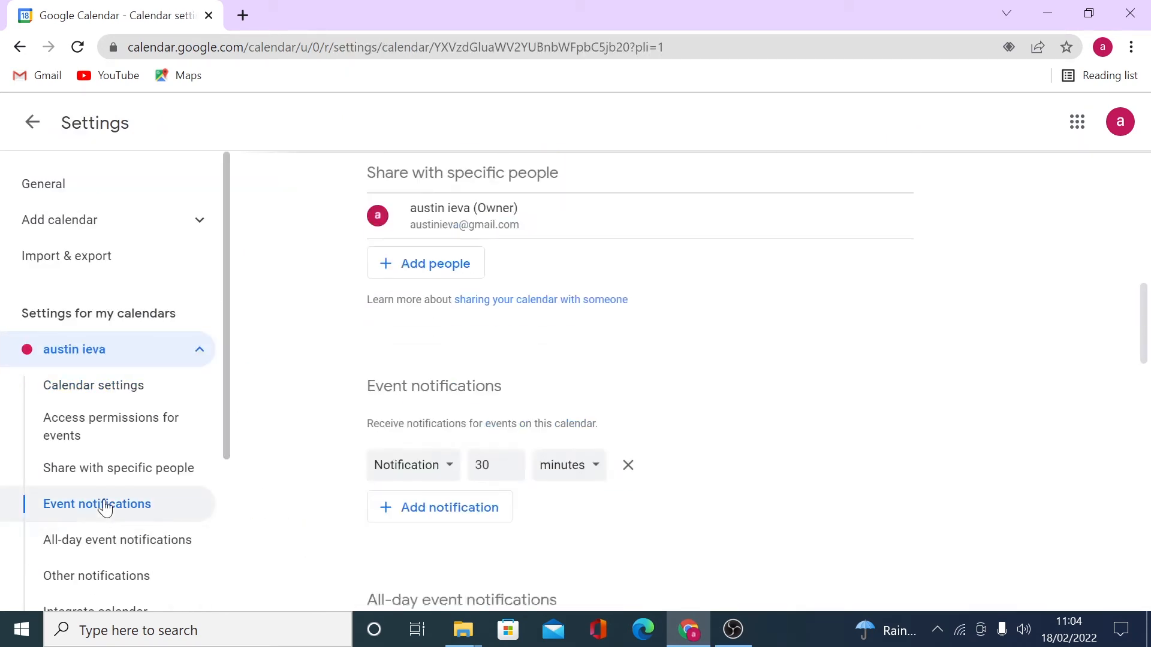
{"action": "scroll", "coordinate": [636, 468], "scroll_direction": "down", "scroll_amount": 5}
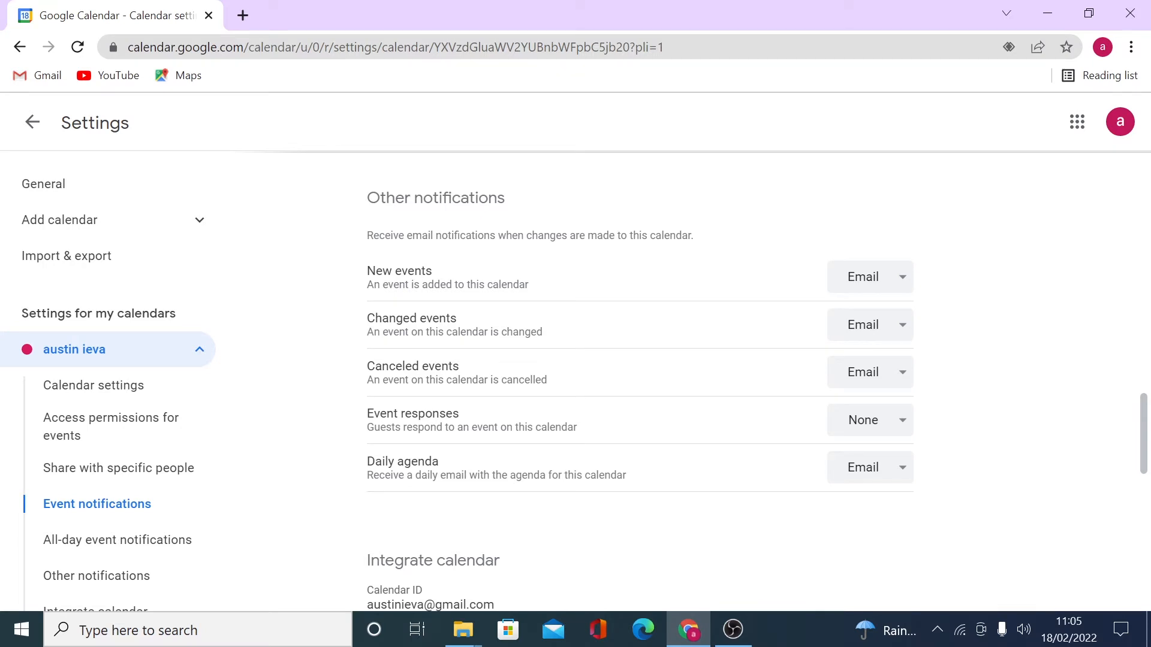
{"action": "left_click", "coordinate": [909, 479]}
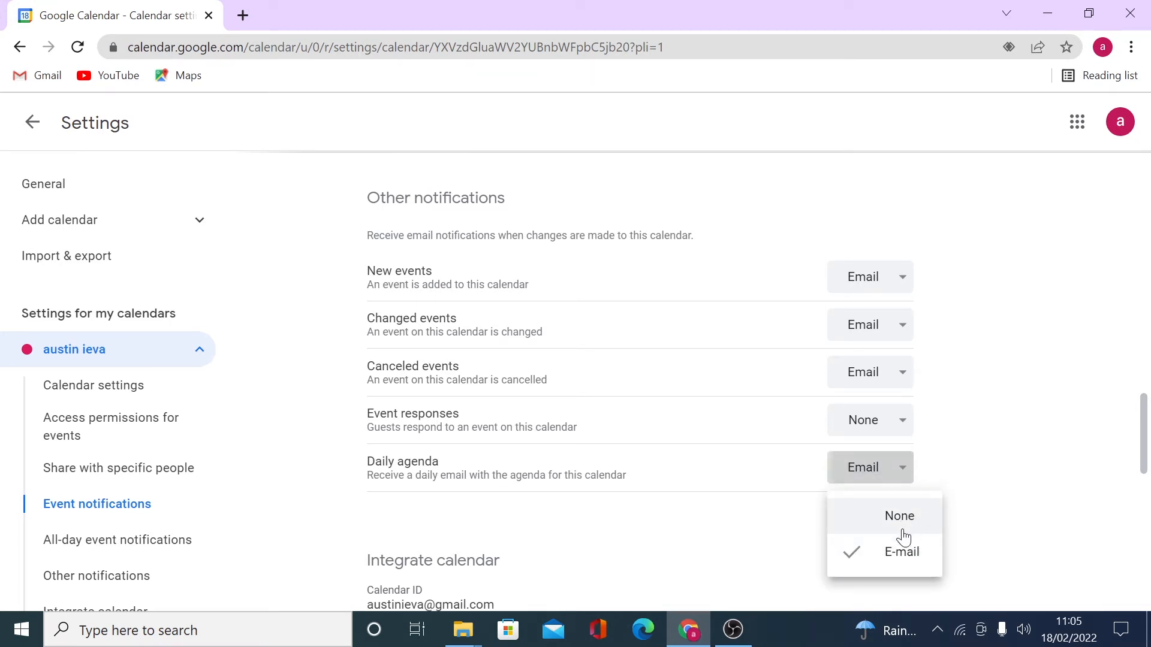
{"action": "left_click", "coordinate": [902, 525]}
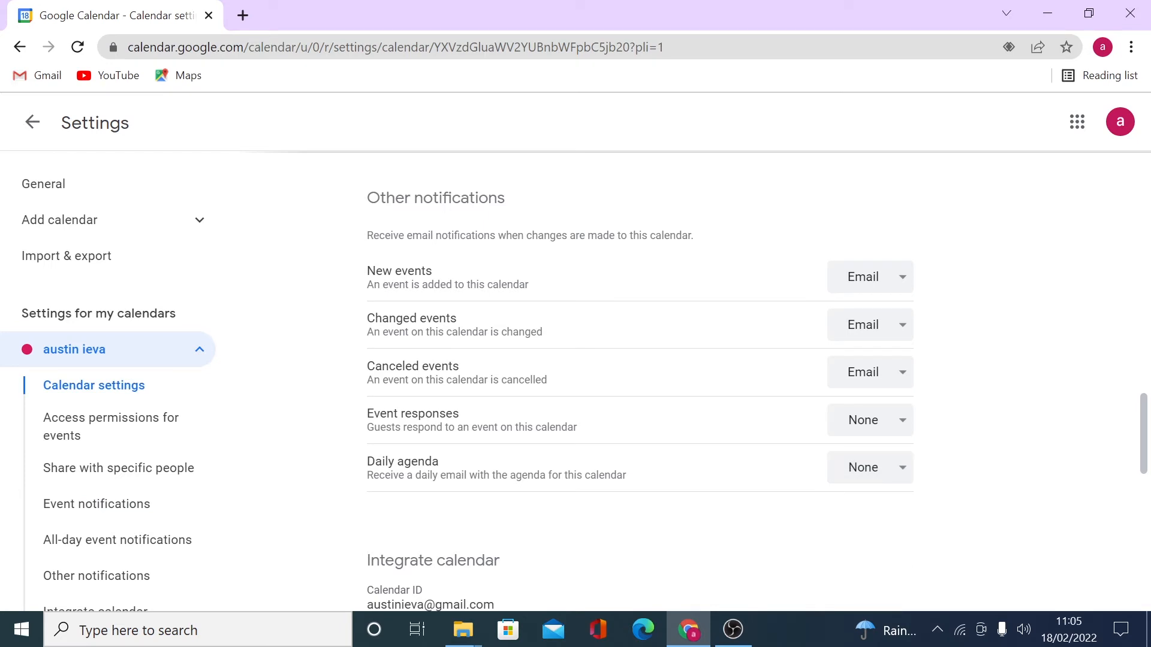
{"action": "left_click_drag", "start_coordinate": [367, 461], "coordinate": [454, 463]}
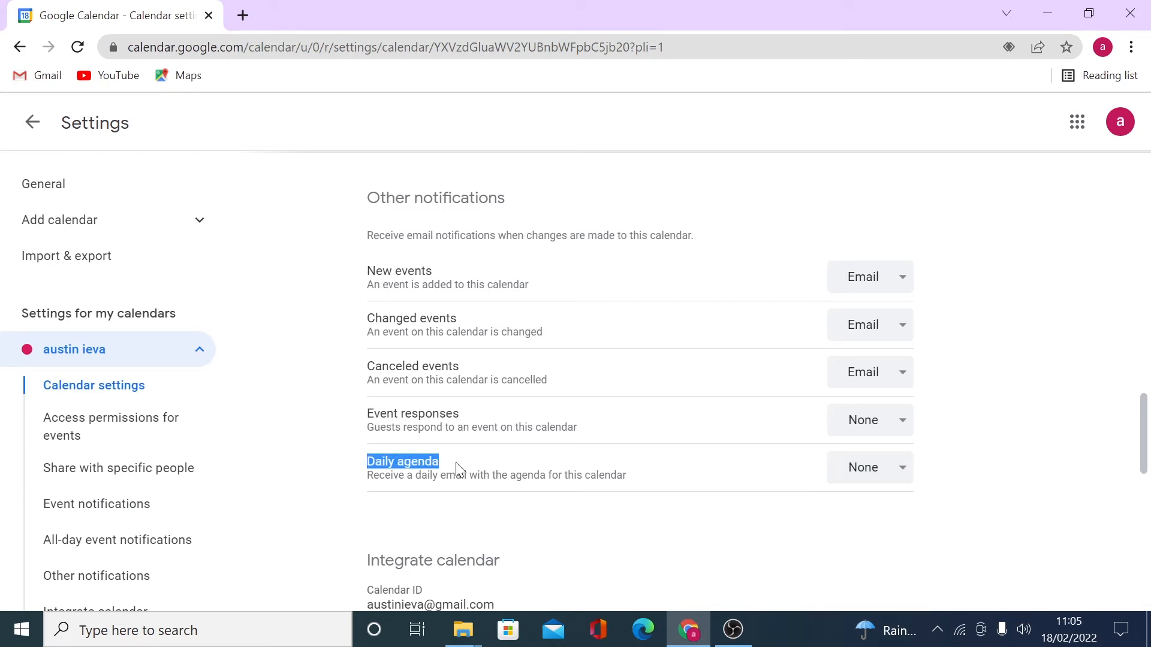
{"action": "left_click", "coordinate": [456, 463]}
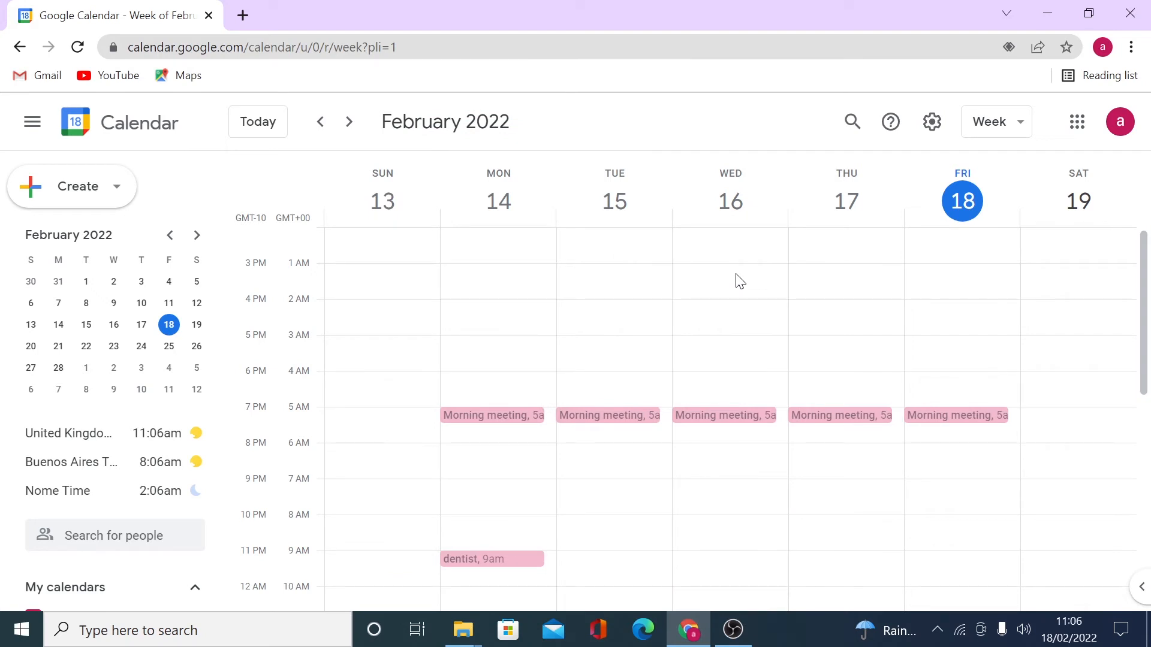
Search the calendar for "dentist" and open the matching event.
{"action": "left_click", "coordinate": [850, 126]}
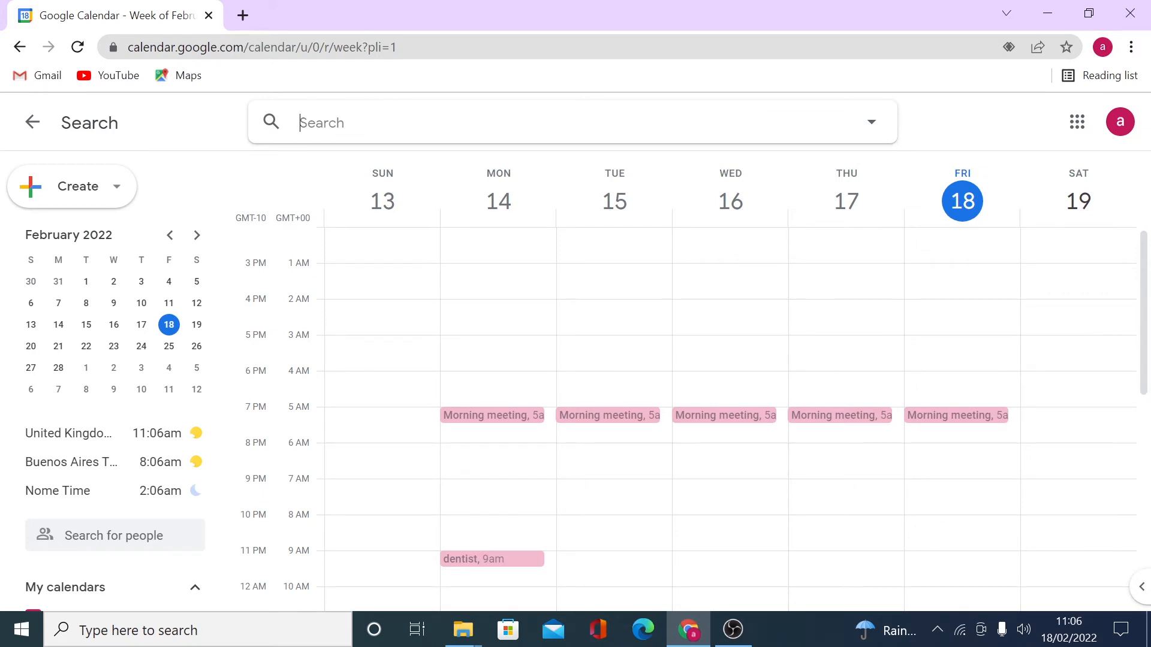
{"action": "type", "text": "dentist"}
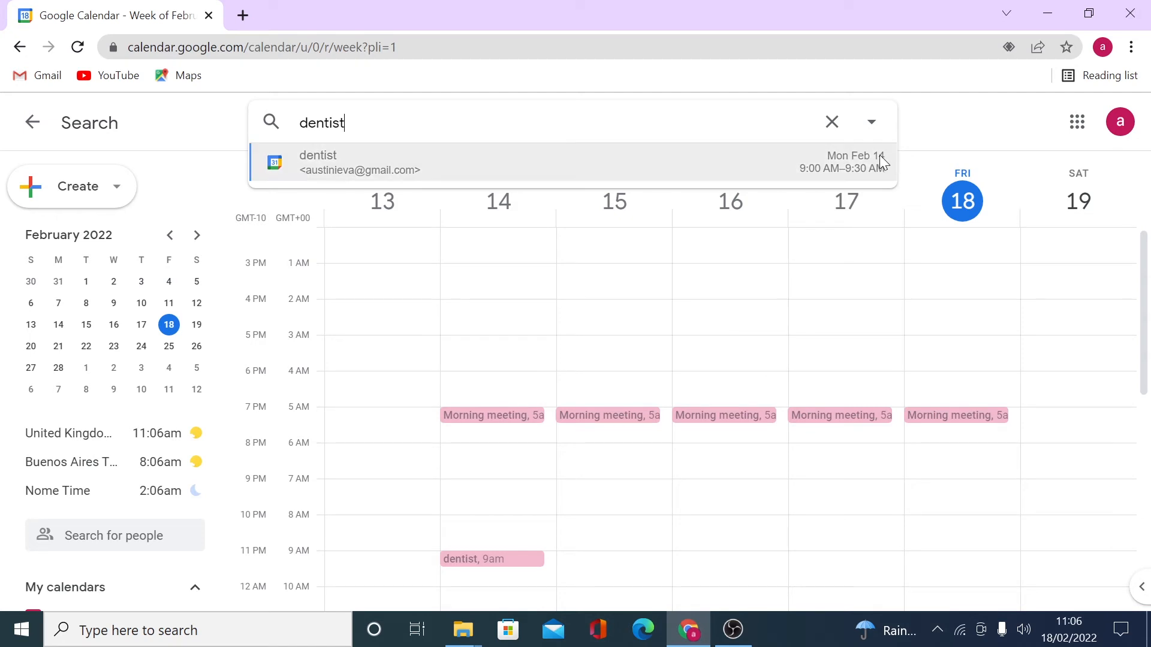
{"action": "left_click", "coordinate": [325, 159]}
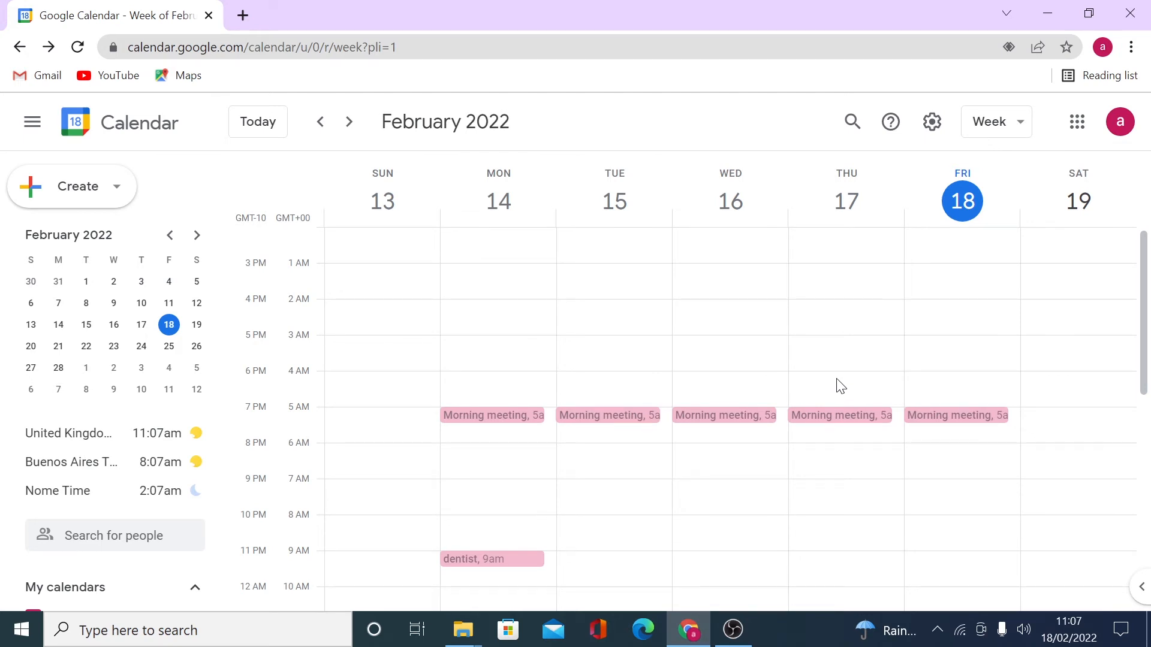
Open the calendar's trash to view deleted events.
{"action": "left_click", "coordinate": [934, 124]}
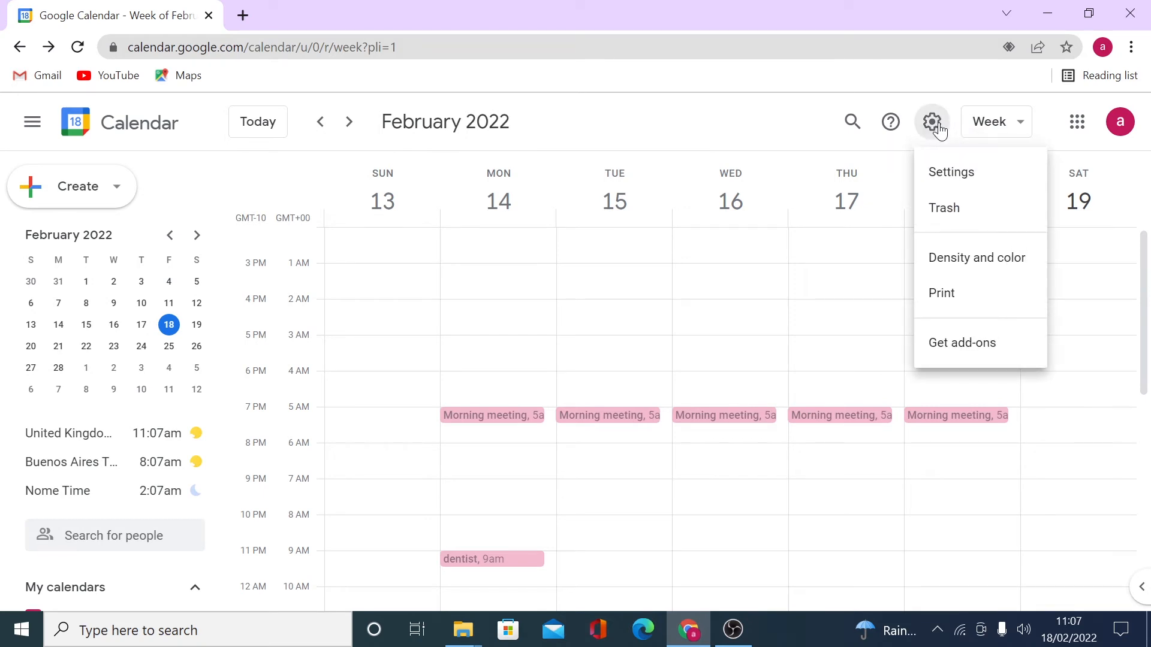
{"action": "left_click", "coordinate": [937, 211]}
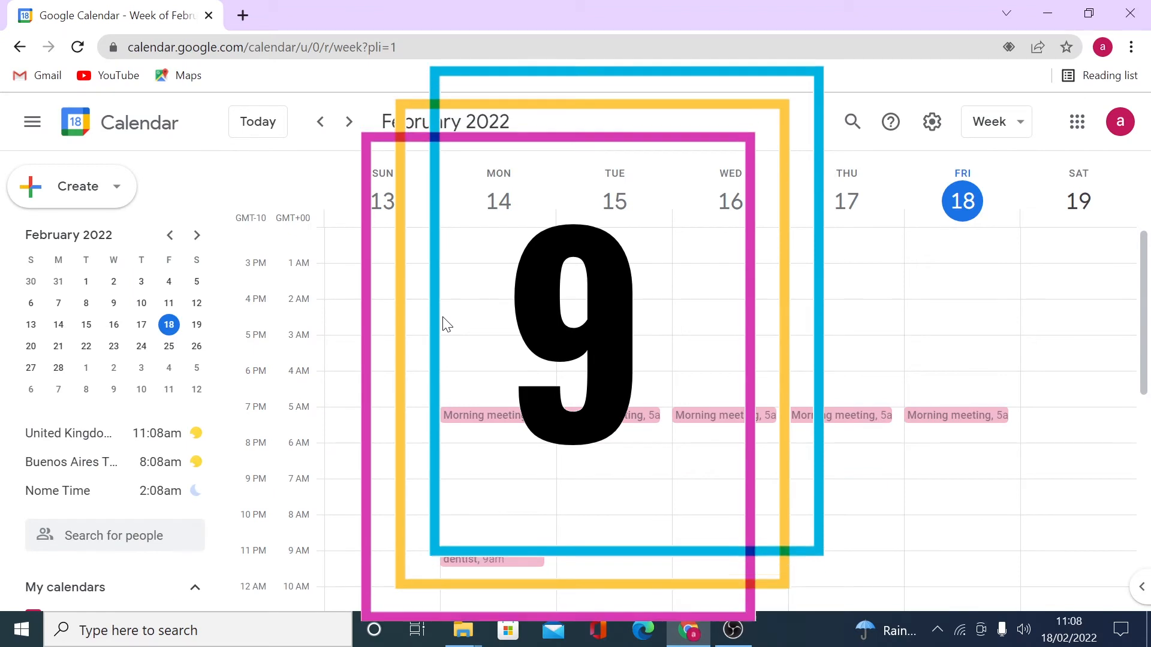
Start an event on Monday, February 14, 1:00am–1:30am, with a custom recurrence every 2 weeks on Monday and Thursday.
{"action": "left_click", "coordinate": [498, 275]}
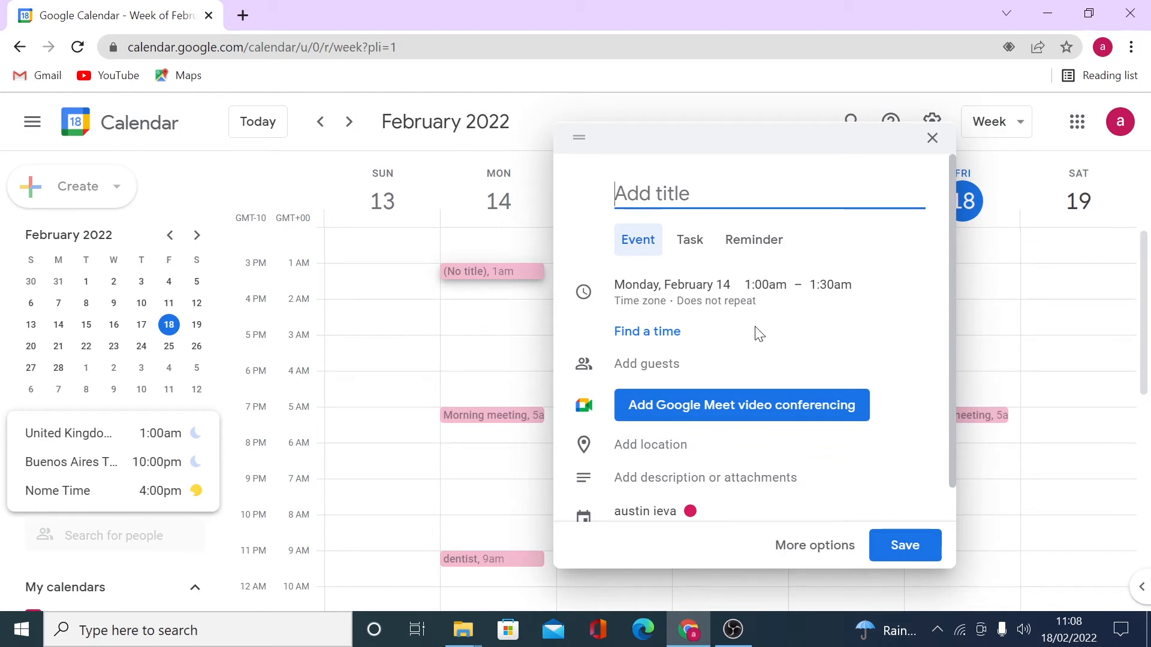
{"action": "left_click", "coordinate": [715, 303]}
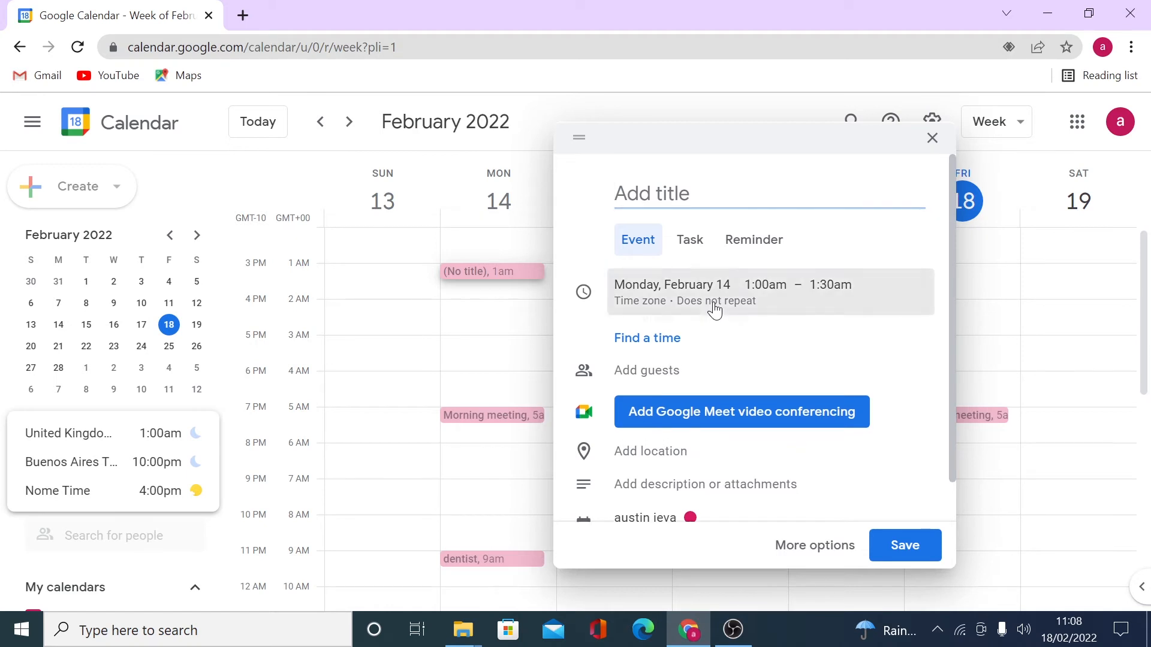
{"action": "left_click", "coordinate": [712, 352]}
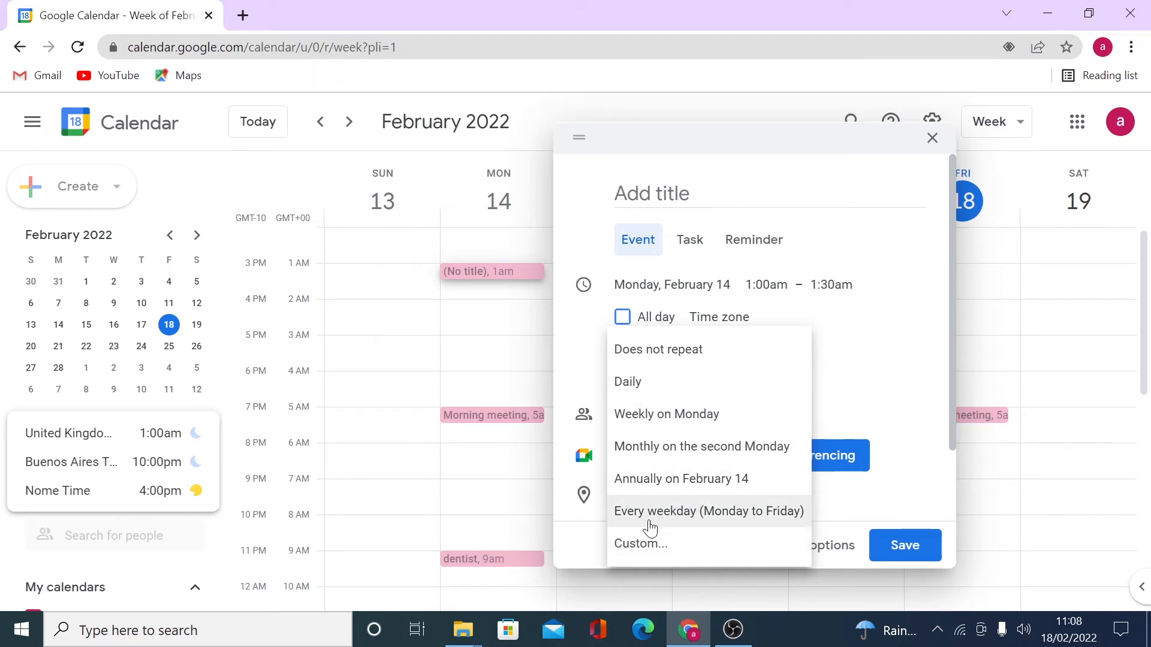
{"action": "left_click", "coordinate": [636, 542]}
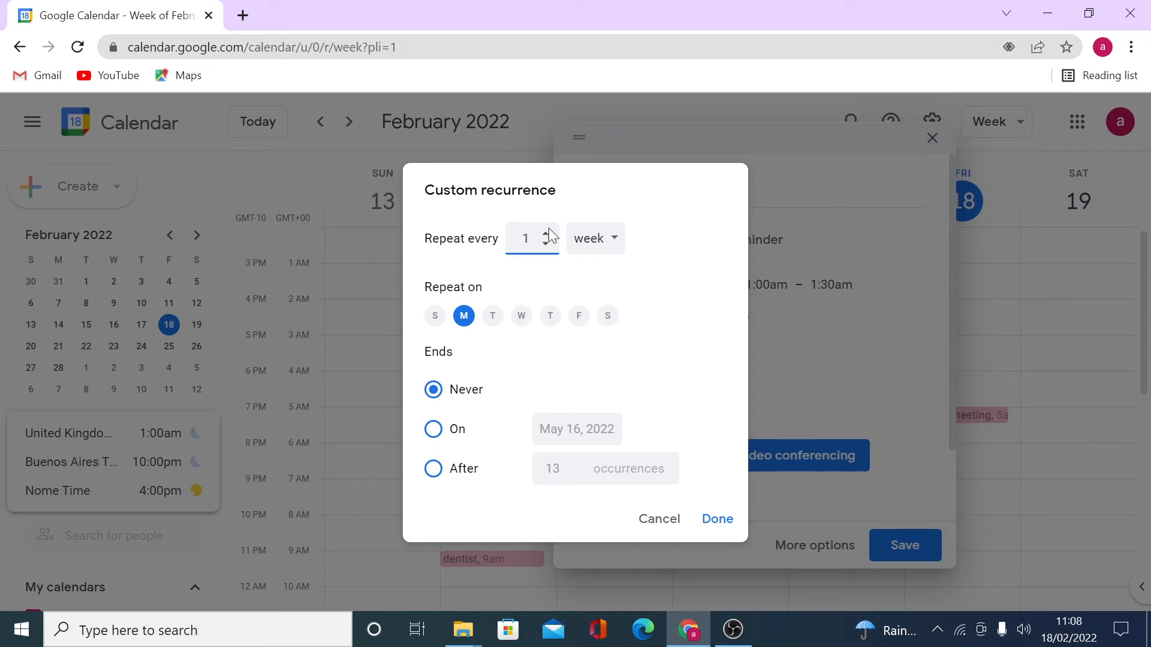
{"action": "left_click", "coordinate": [545, 234]}
{"action": "left_click", "coordinate": [551, 318]}
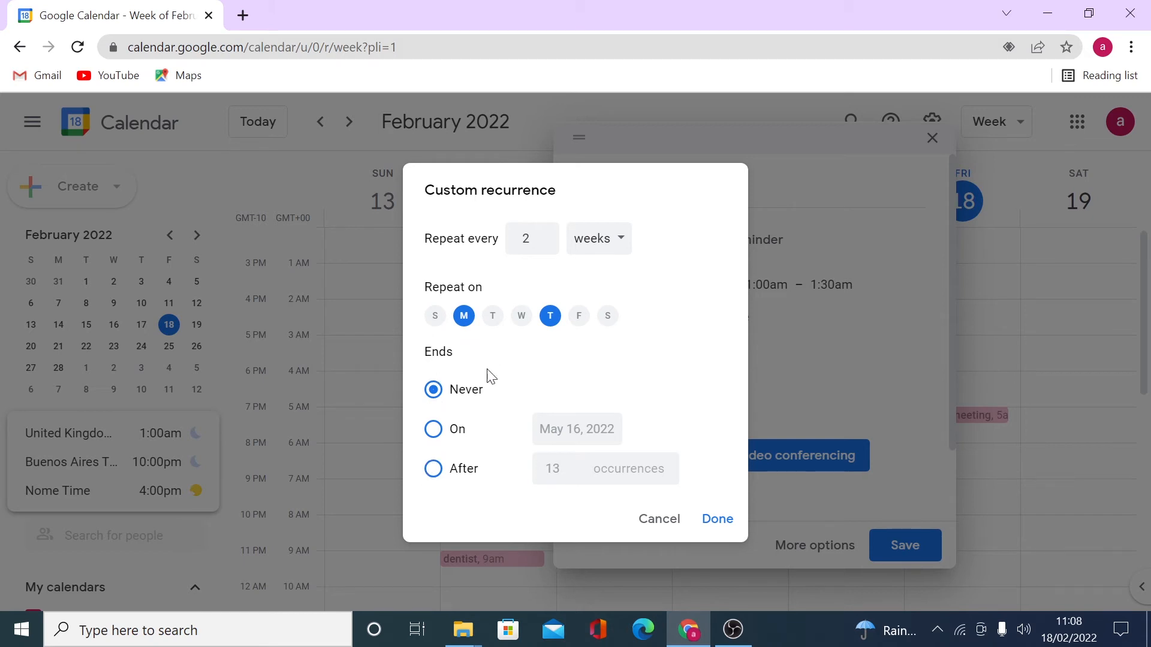
Set the custom recurrence to end after 10 occurrences and save the recurring event.
{"action": "left_click", "coordinate": [434, 435]}
{"action": "left_click", "coordinate": [432, 394]}
{"action": "left_click", "coordinate": [435, 470]}
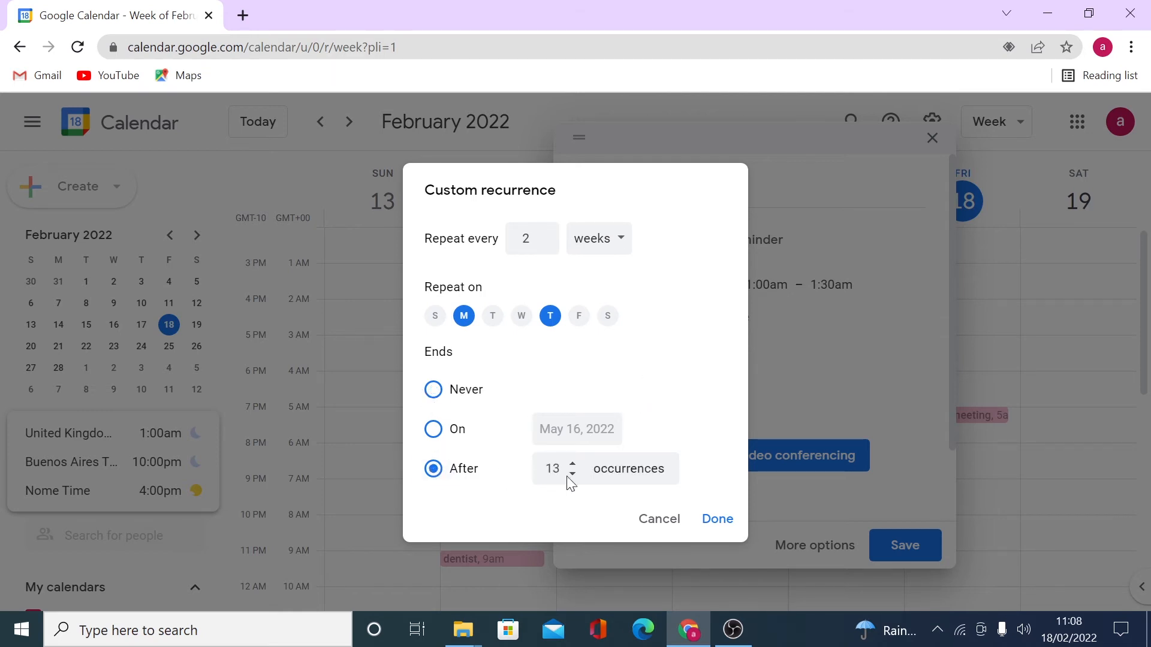
{"action": "type", "text": "10"}
{"action": "left_click", "coordinate": [716, 525]}
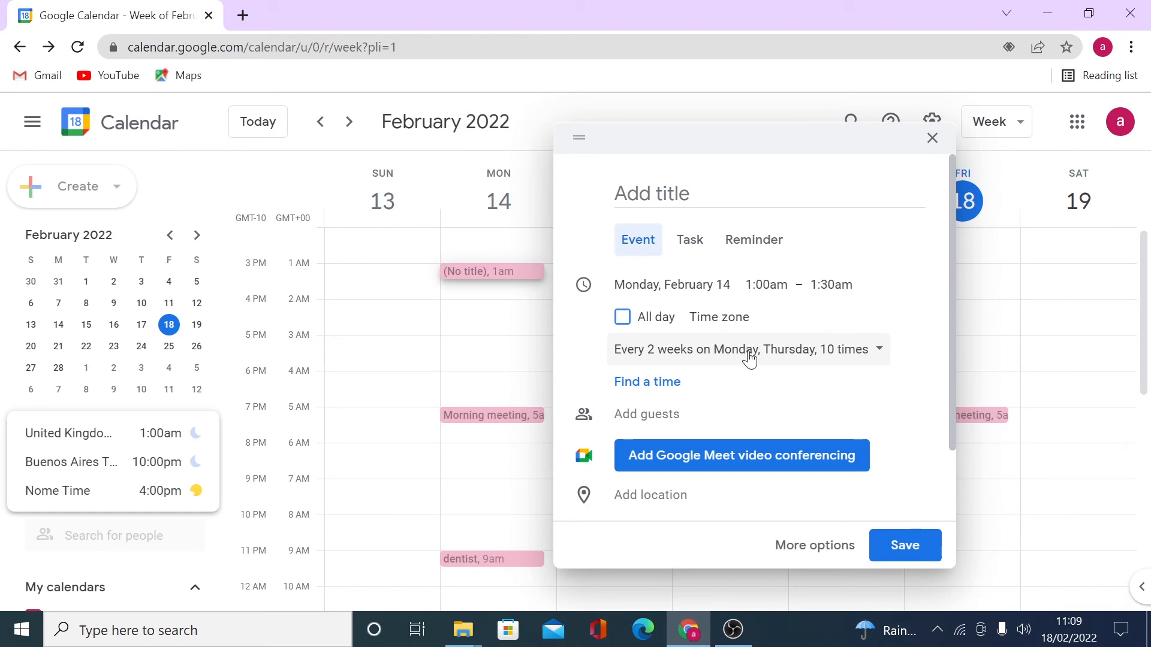
{"action": "left_click", "coordinate": [919, 547]}
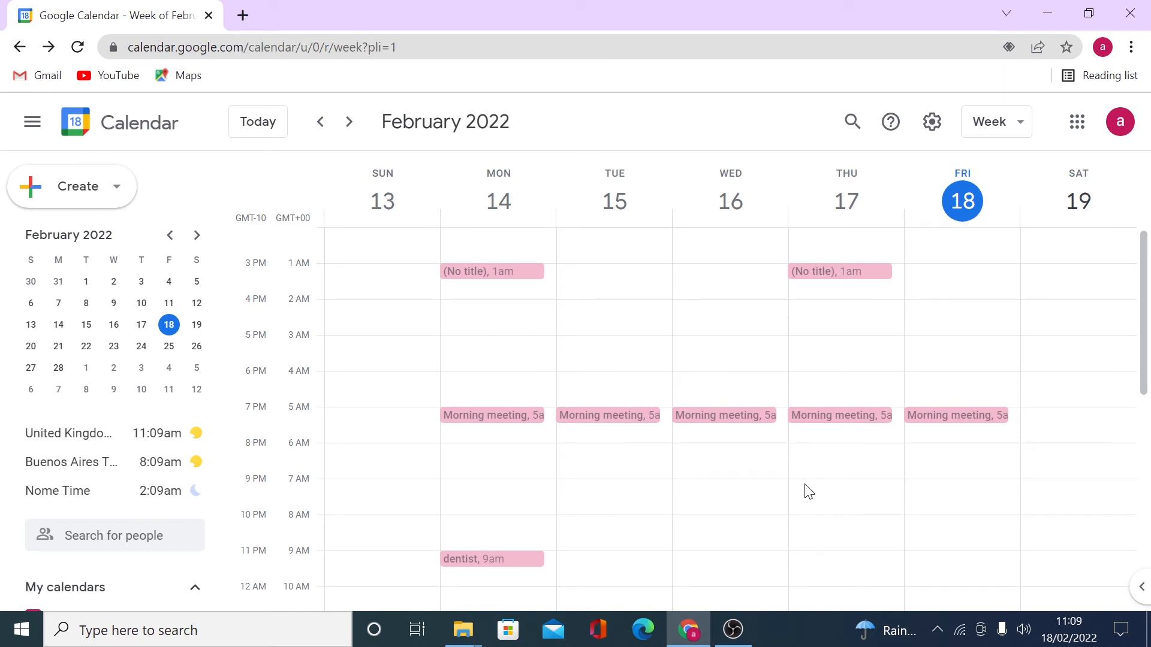
Open the Google Calendar training page from the support options and look through its basics guides, cheat sheets and tips.
{"action": "left_click", "coordinate": [890, 129]}
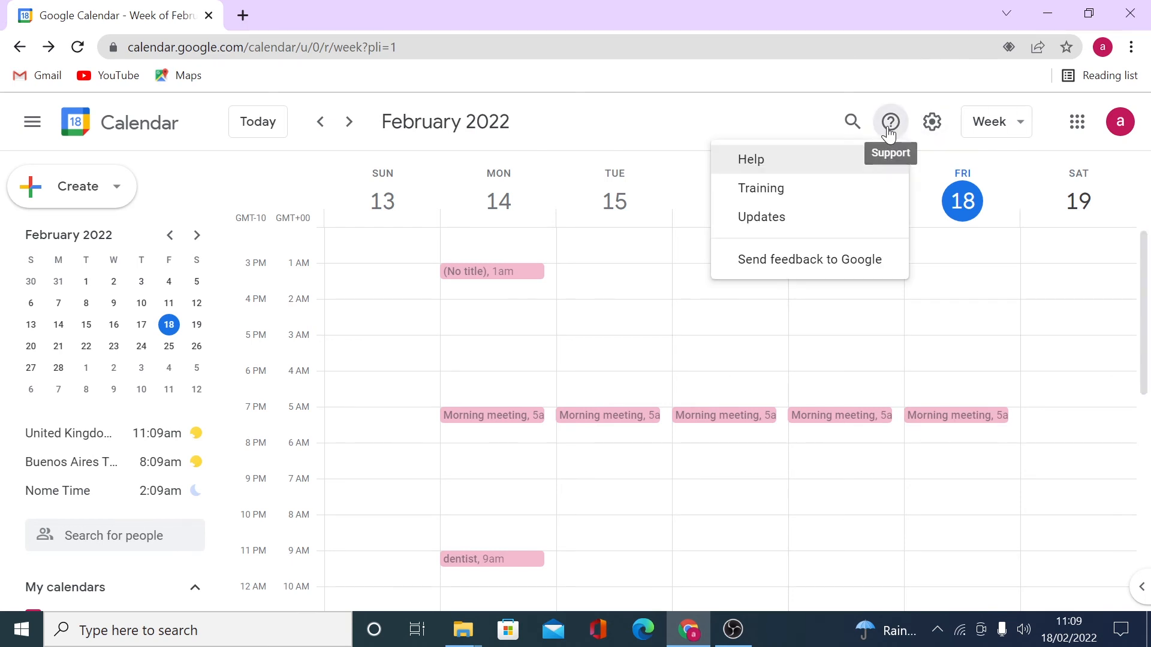
{"action": "left_click", "coordinate": [801, 161]}
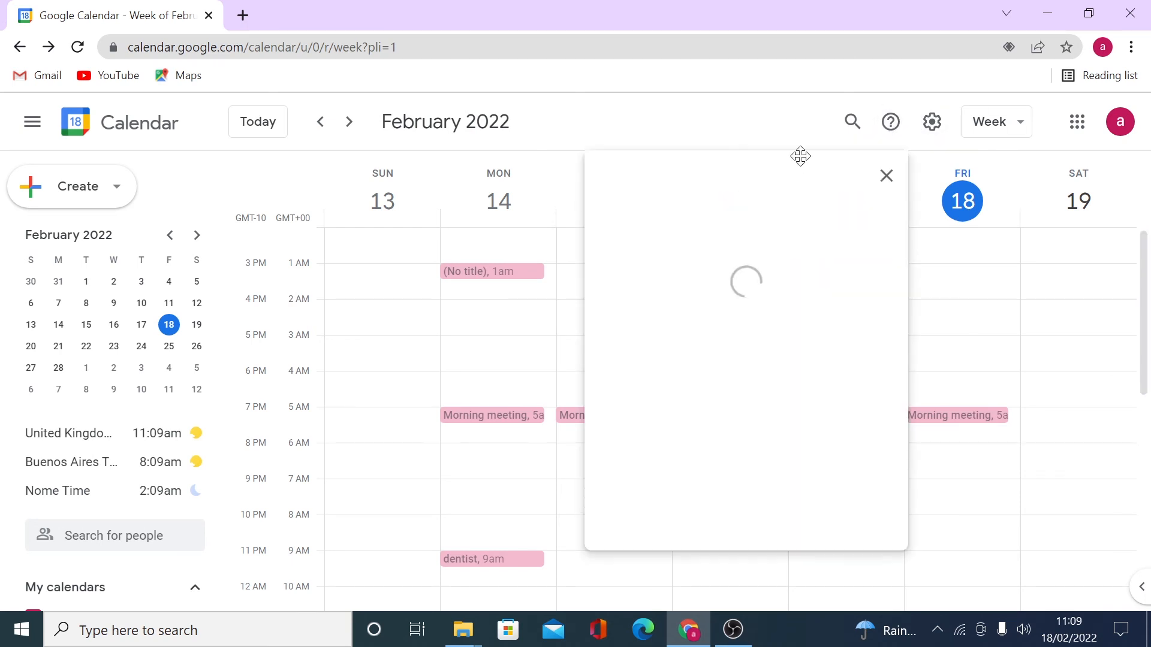
{"action": "left_click", "coordinate": [879, 129]}
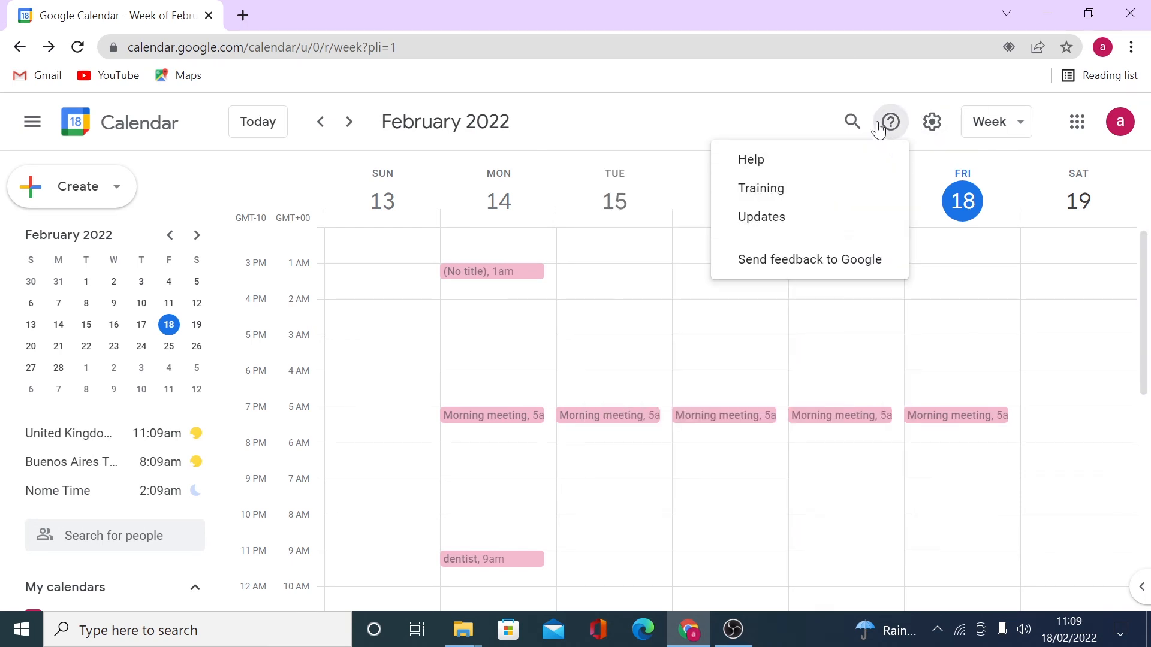
{"action": "left_click", "coordinate": [790, 191]}
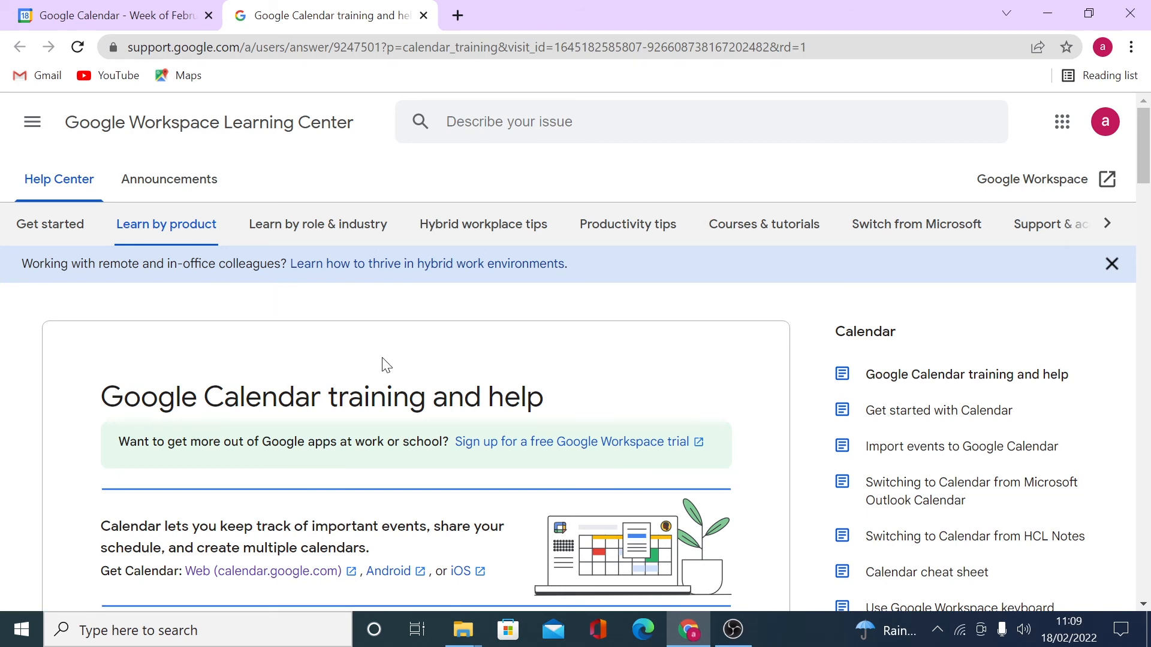
{"action": "scroll", "coordinate": [419, 376], "scroll_direction": "down", "scroll_amount": 10}
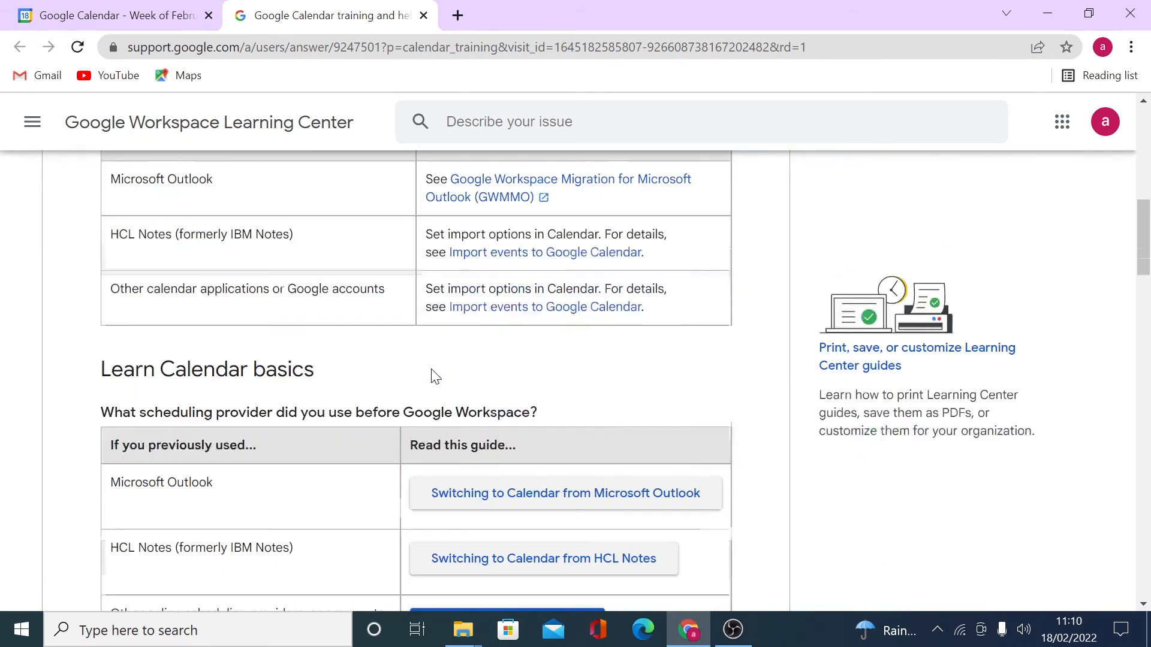
{"action": "scroll", "coordinate": [434, 375], "scroll_direction": "down", "scroll_amount": 6}
{"action": "scroll", "coordinate": [435, 376], "scroll_direction": "down", "scroll_amount": 20}
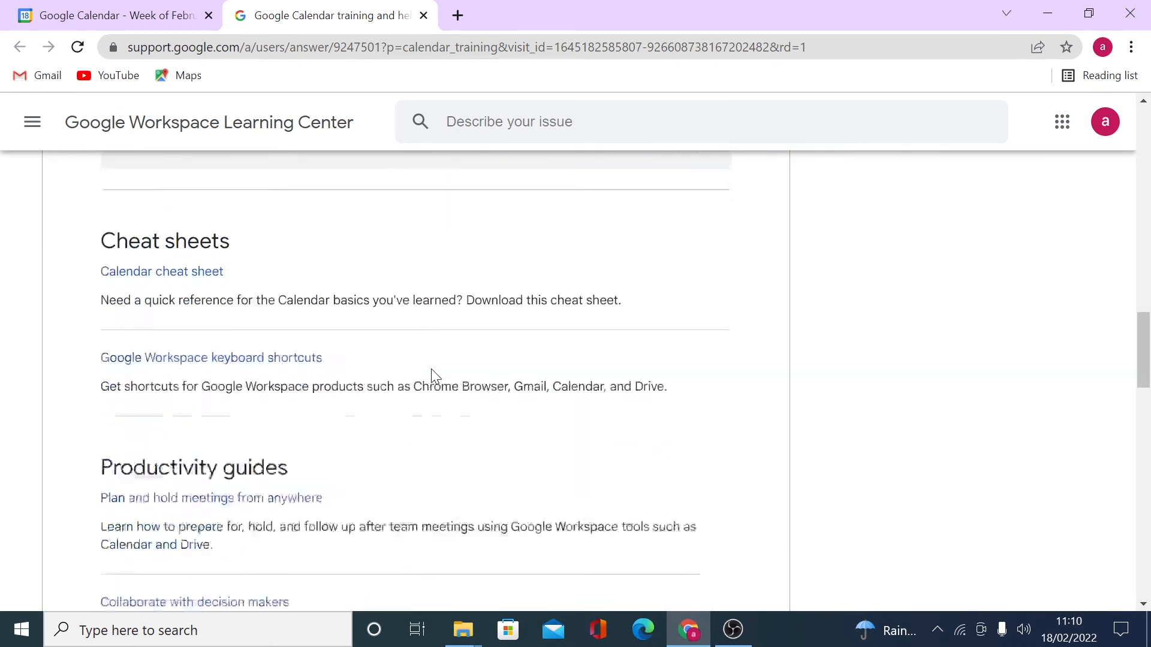
{"action": "scroll", "coordinate": [435, 376], "scroll_direction": "down", "scroll_amount": 6}
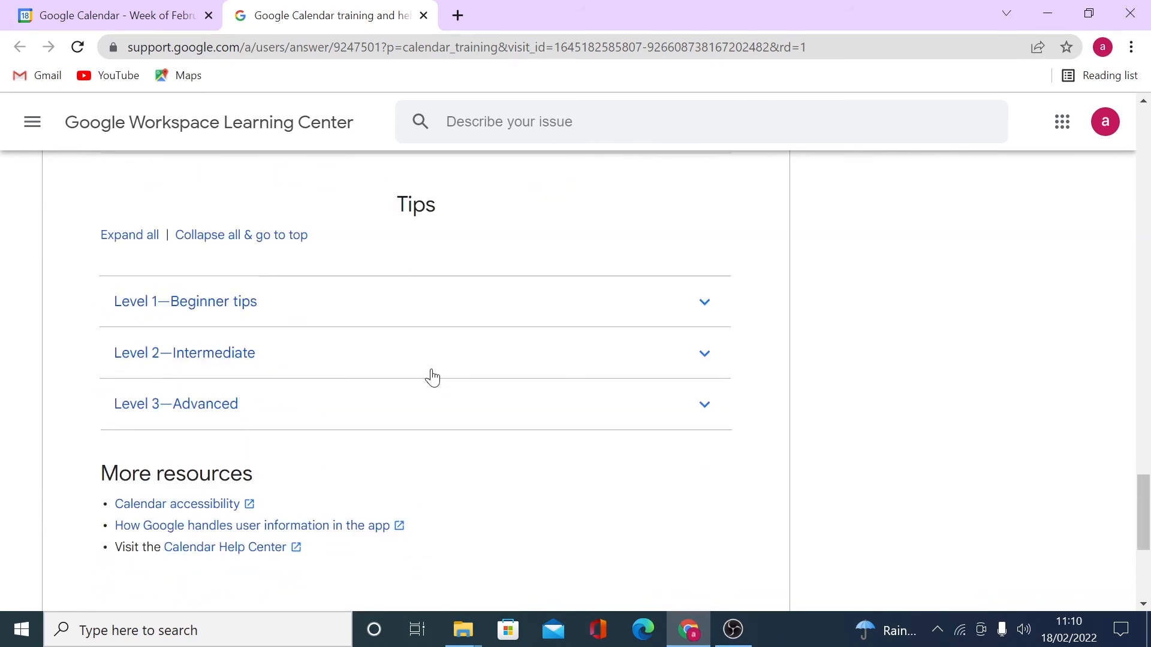
Return to Google Calendar from the training page and look through the monthly feature updates offered in the support options.
{"action": "scroll", "coordinate": [442, 338], "scroll_direction": "down", "scroll_amount": 5}
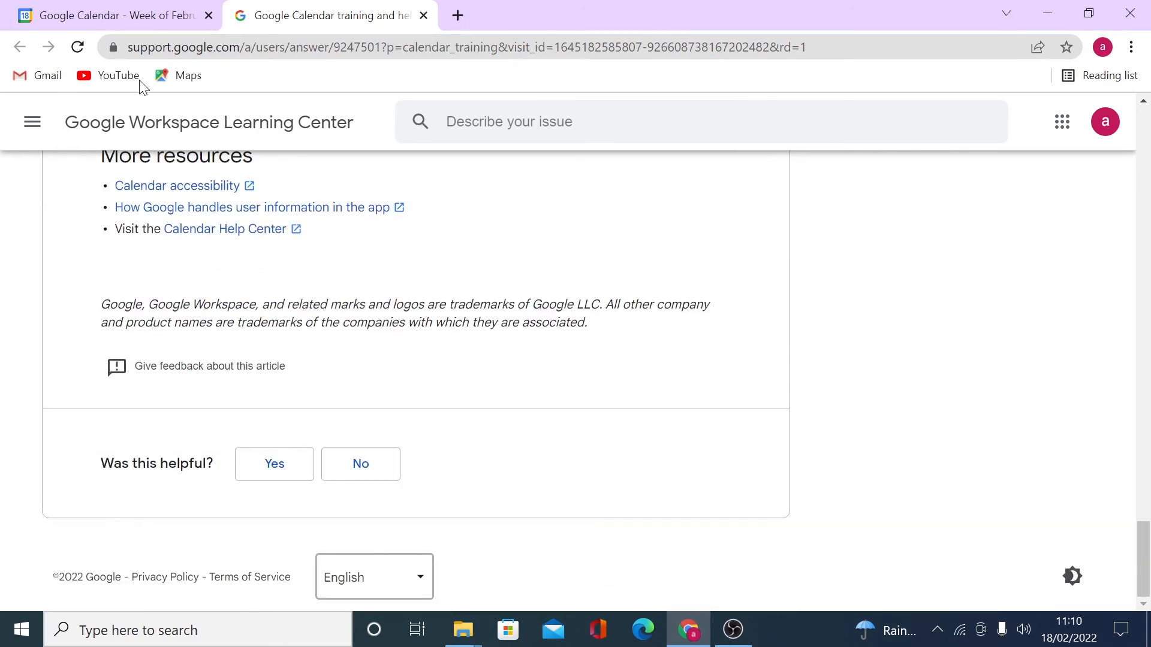
{"action": "left_click", "coordinate": [94, 20]}
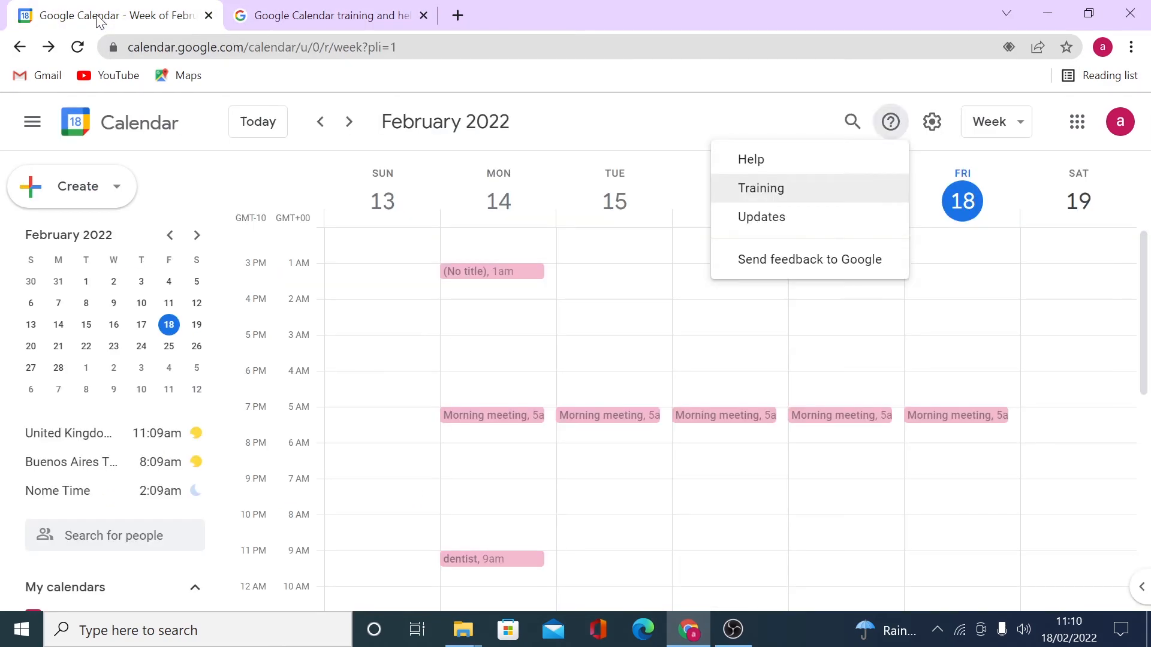
{"action": "left_click", "coordinate": [891, 124]}
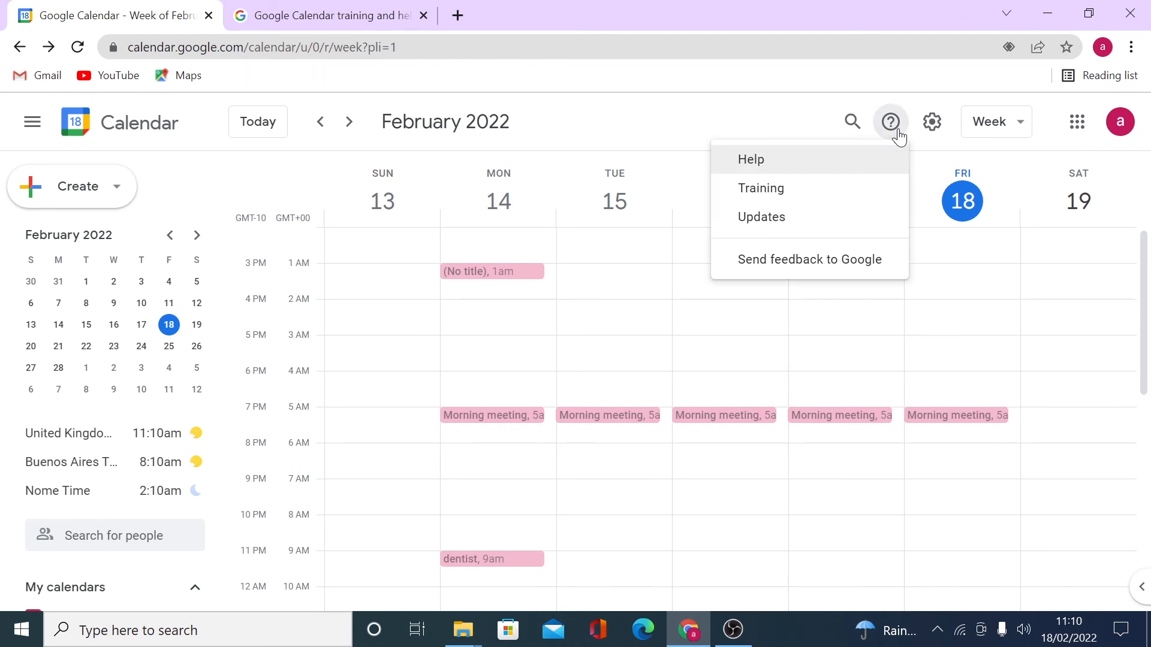
{"action": "left_click", "coordinate": [779, 220]}
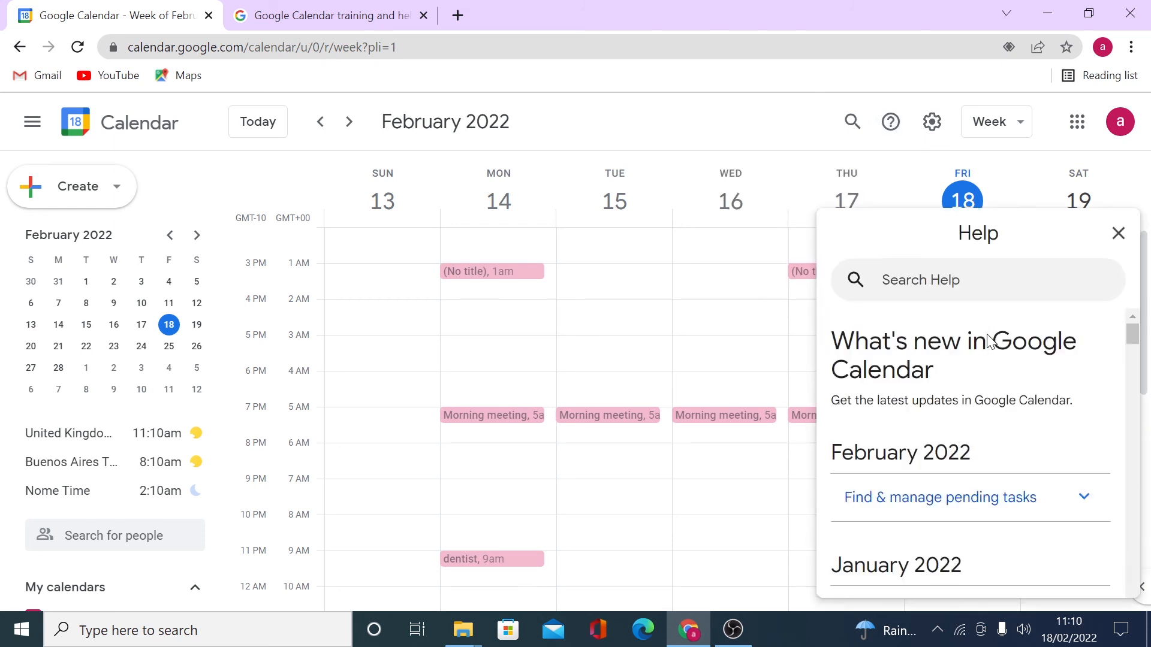
{"action": "scroll", "coordinate": [990, 342], "scroll_direction": "down", "scroll_amount": 1}
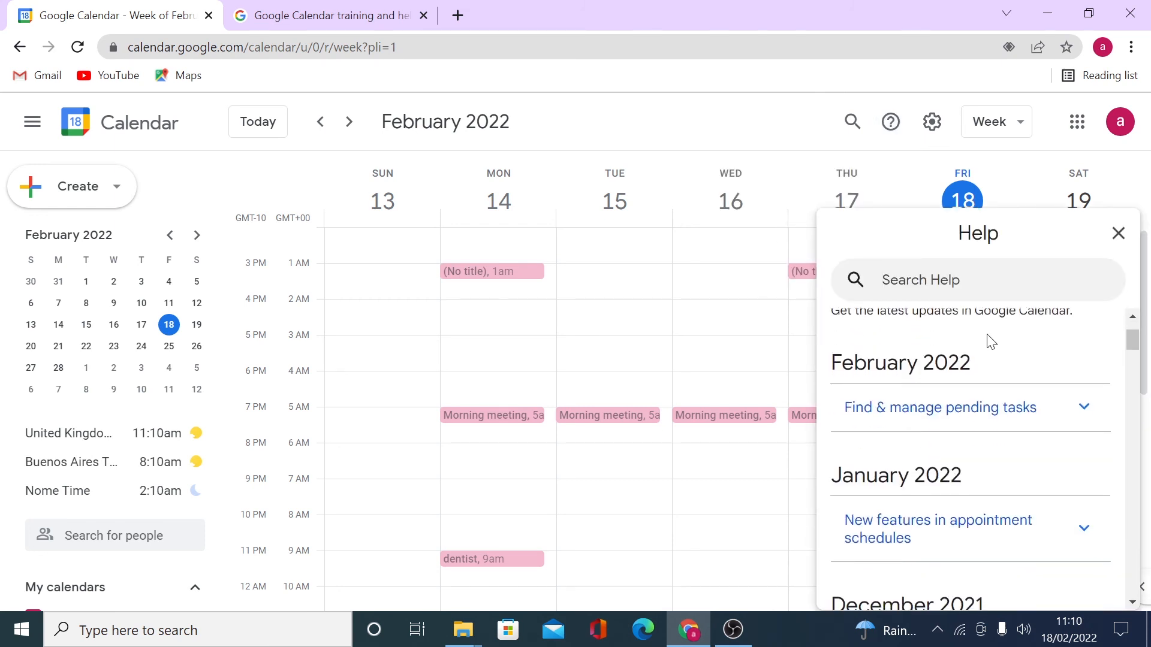
{"action": "scroll", "coordinate": [990, 341], "scroll_direction": "down", "scroll_amount": 2}
{"action": "scroll", "coordinate": [987, 343], "scroll_direction": "down", "scroll_amount": 3}
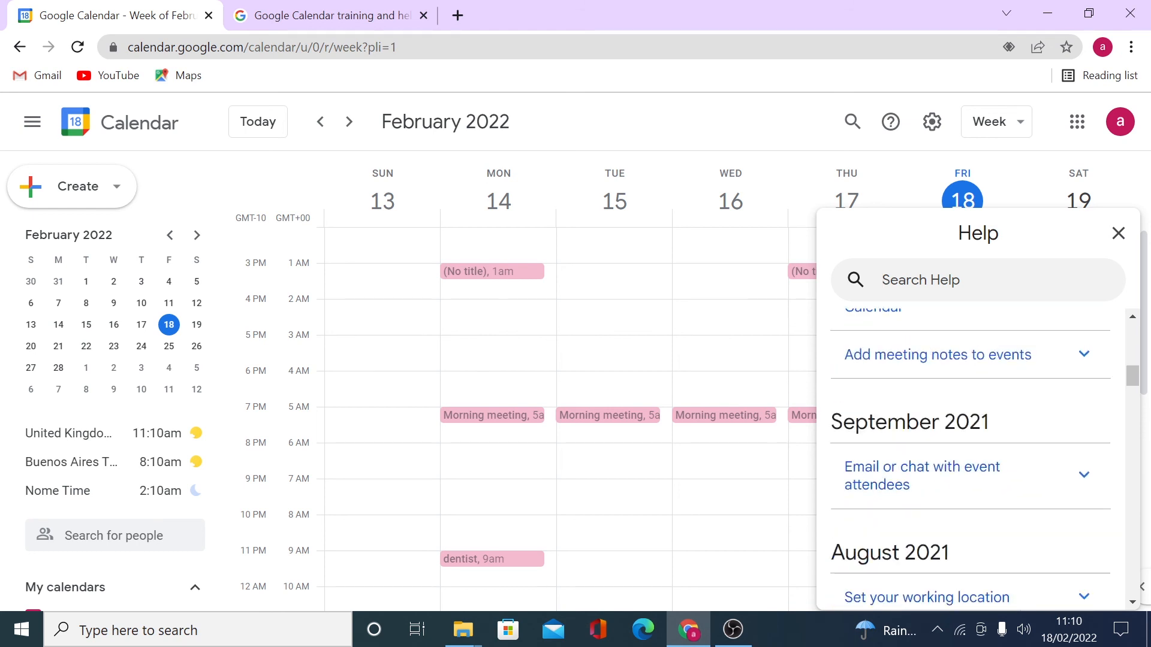
{"action": "scroll", "coordinate": [952, 399], "scroll_direction": "down", "scroll_amount": 5}
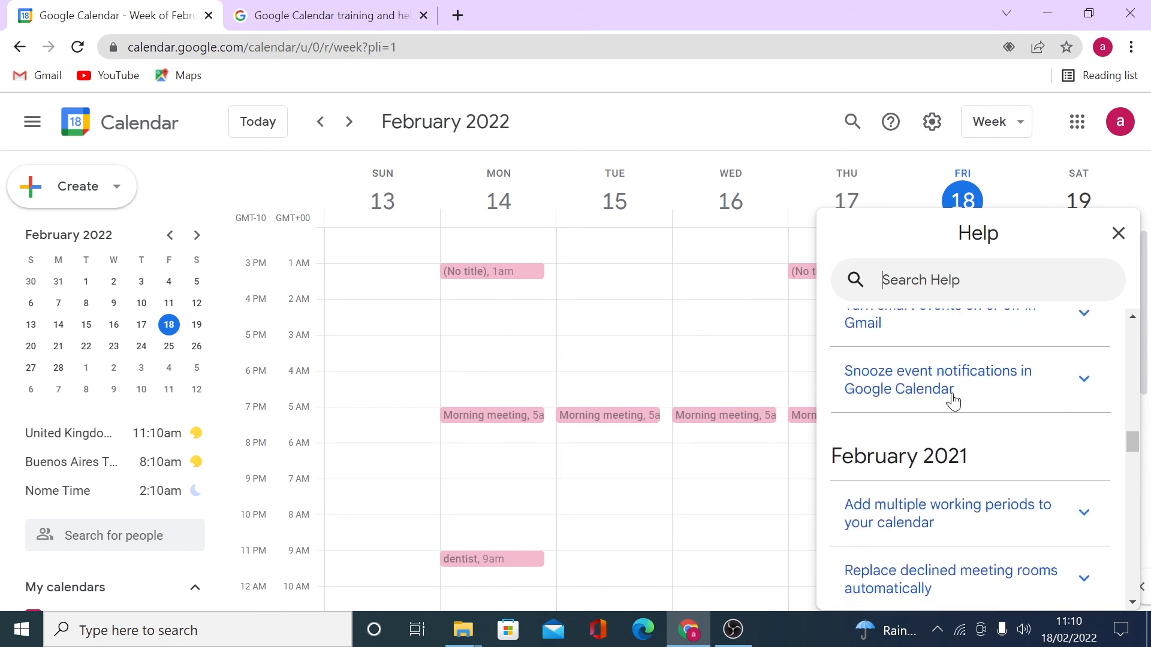